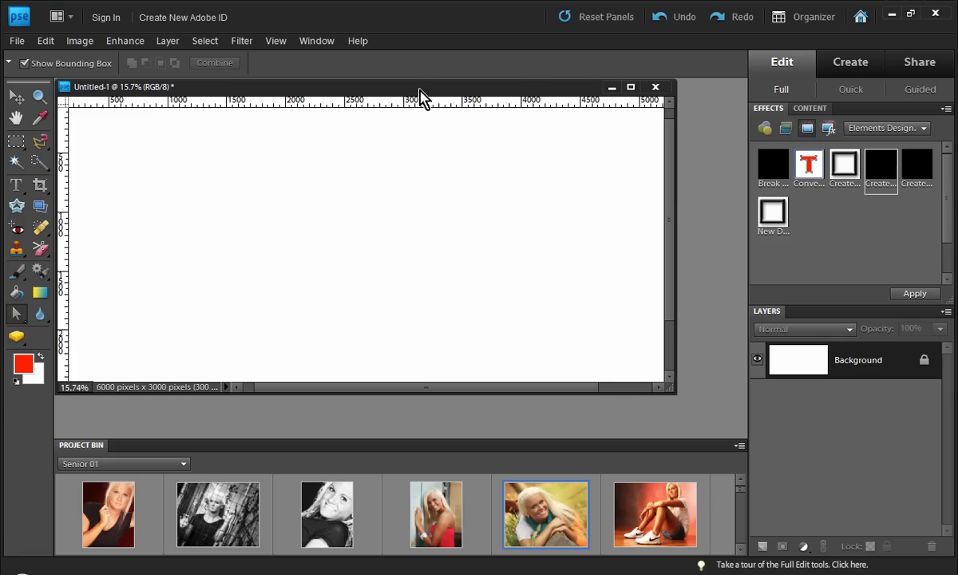
# Step: Zoom the 6000×3000 canvas out to about 11.7% and switch to the Custom Shape Tool
pyautogui.moveTo(392, 86); pyautogui.dragTo(407, 104)
pyautogui.scroll(-3, 409, 170)
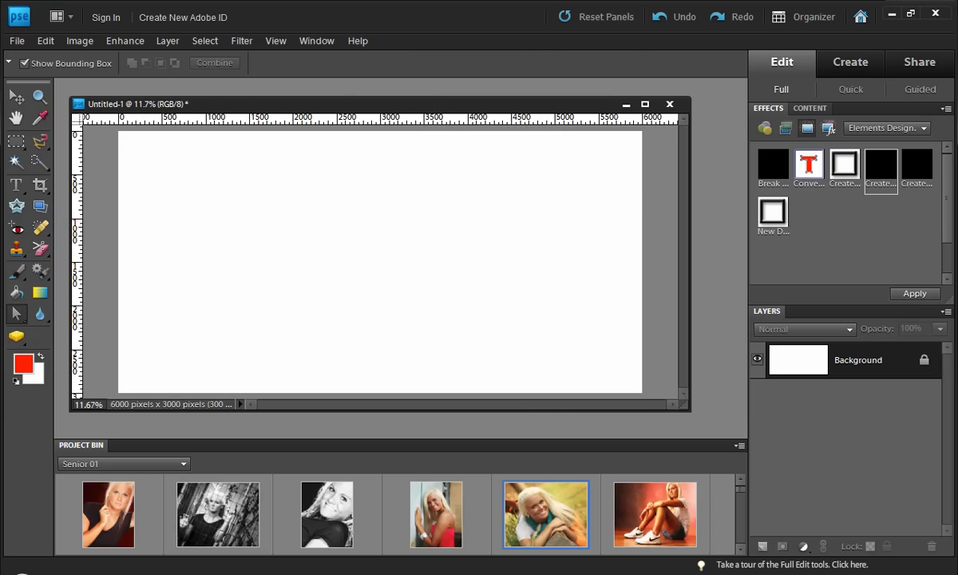
pyautogui.press('u')
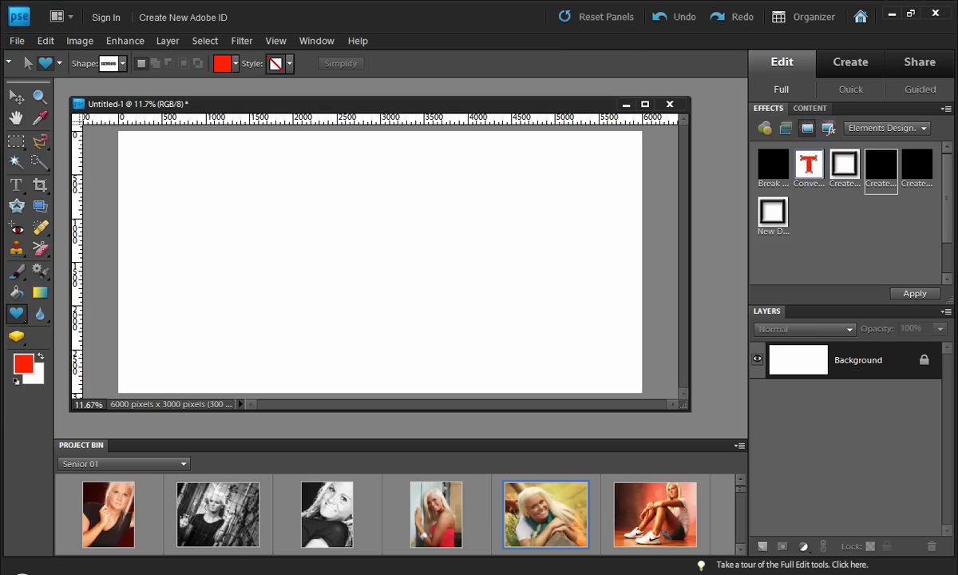
pyautogui.click(18, 317)
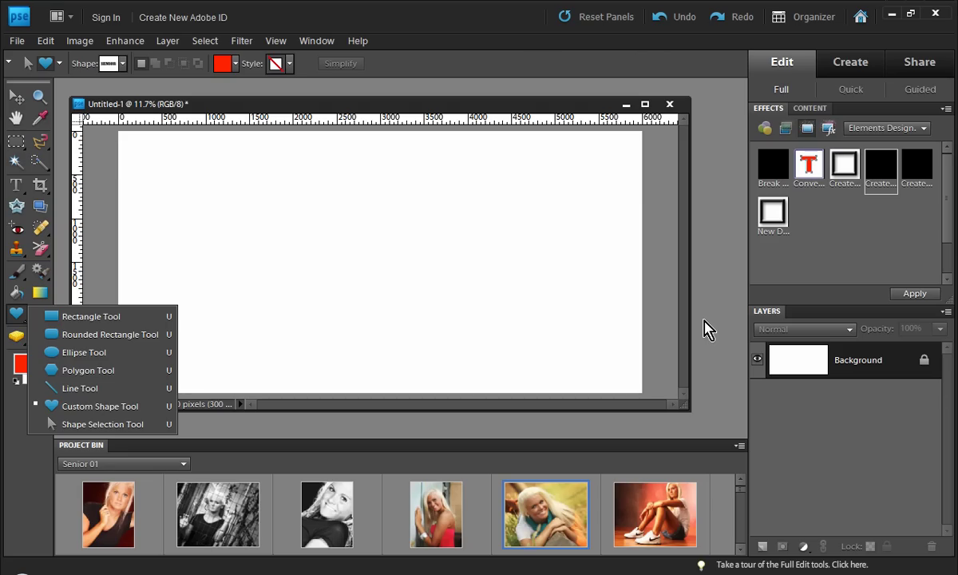
pyautogui.click(704, 330)
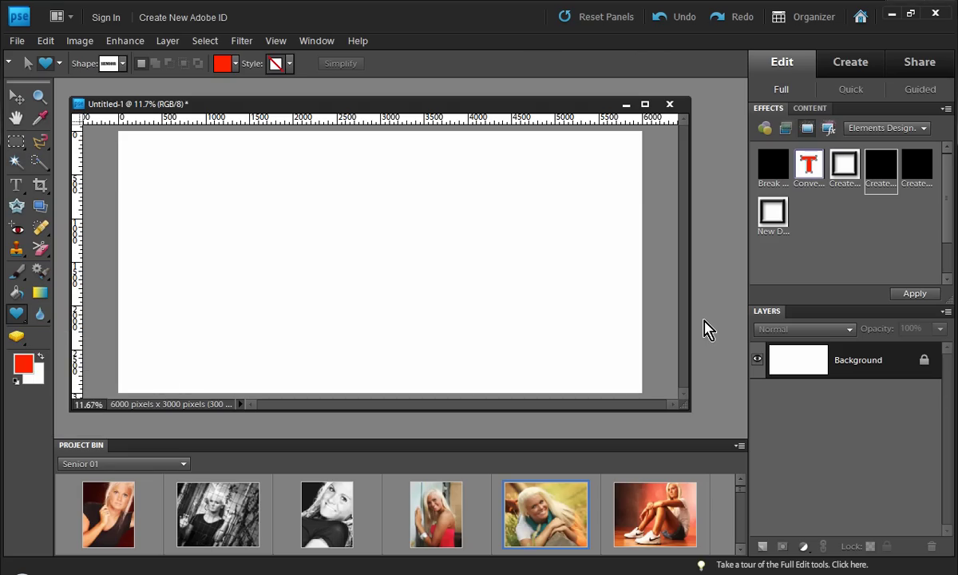
pyautogui.click(122, 63)
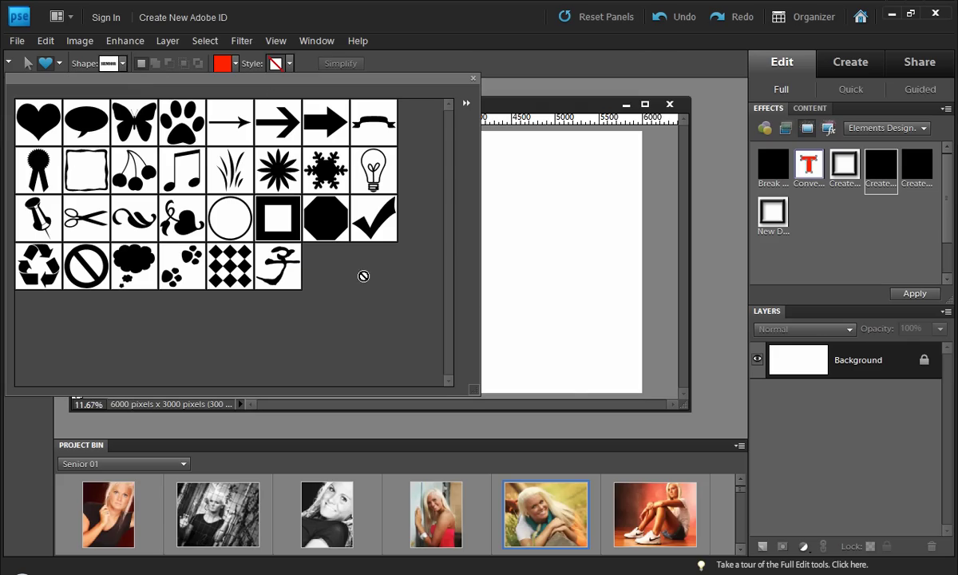
pyautogui.click(513, 282)
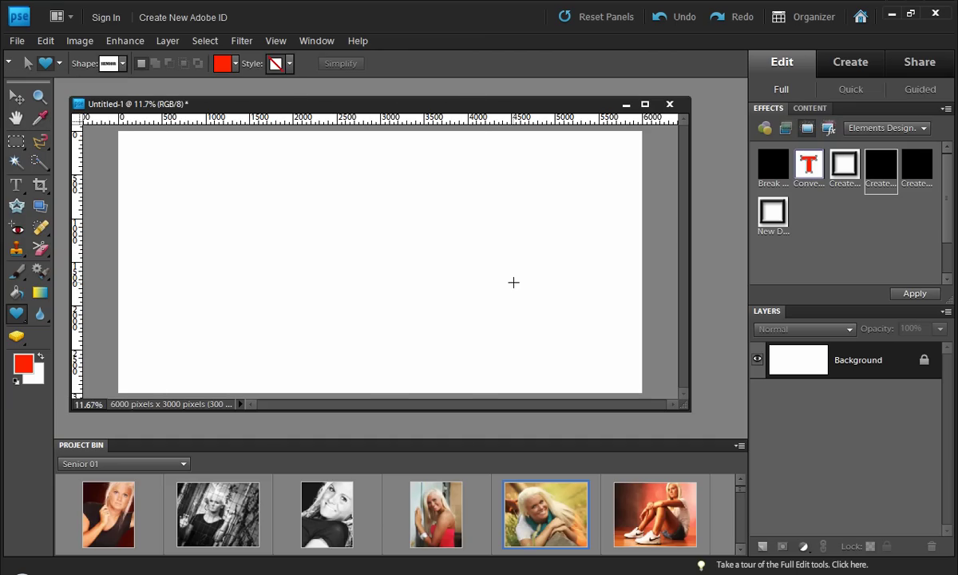
pyautogui.hotkey('ctrl', '0')
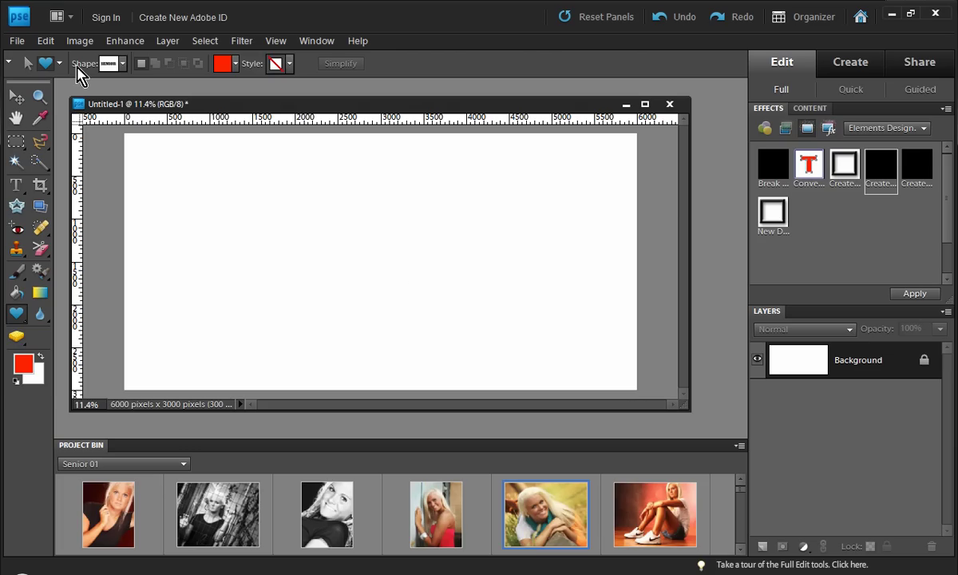
# Step: Choose the grunge-edged square from the Shape picker and draw it near the canvas's upper left
pyautogui.click(123, 64)
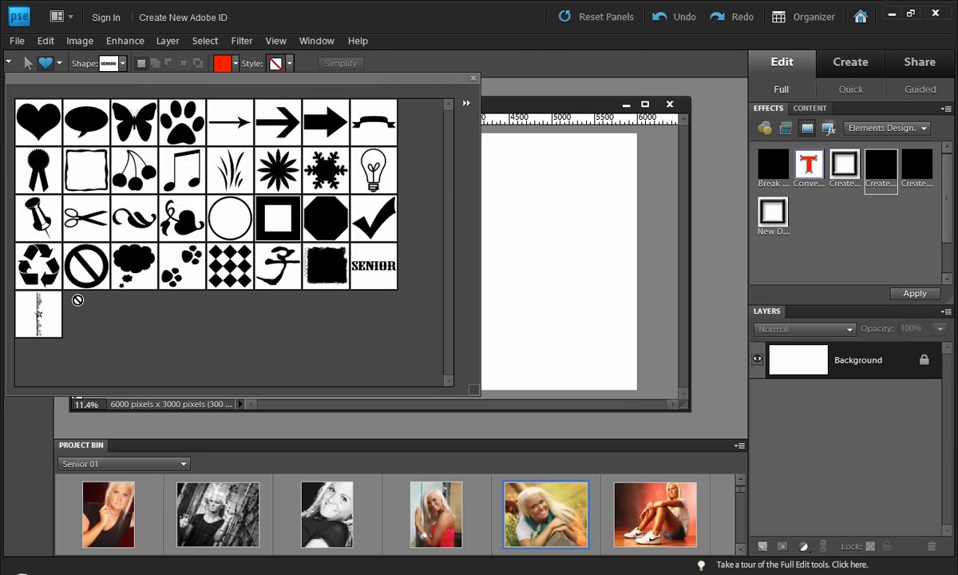
pyautogui.click(333, 272)
pyautogui.click(528, 246)
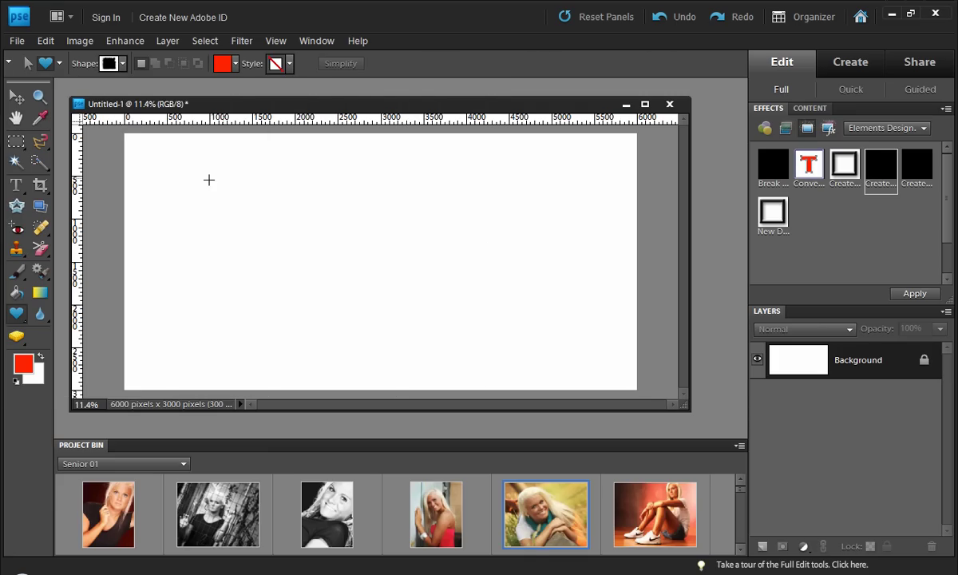
pyautogui.moveTo(154, 186); pyautogui.dragTo(301, 311)
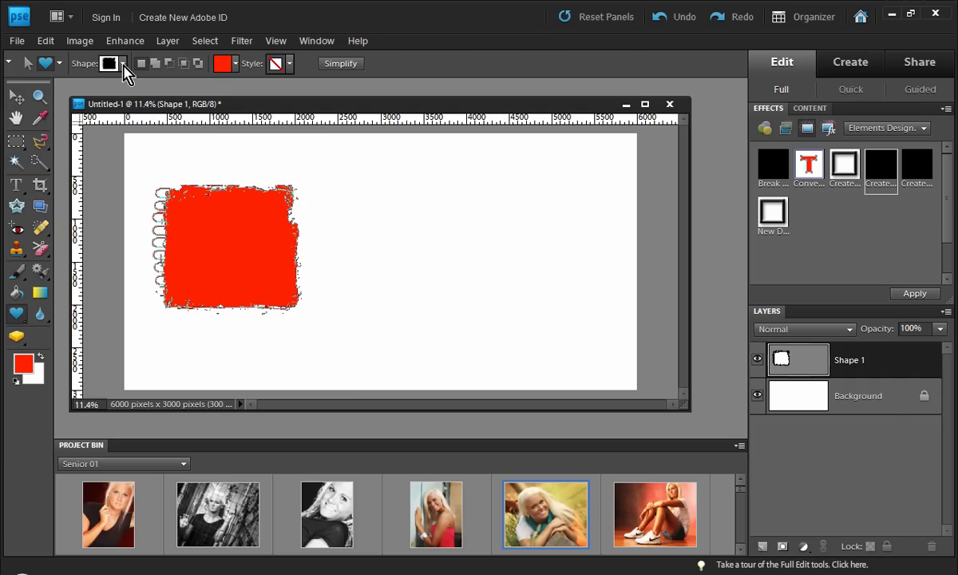
# Step: Reselect the Custom Shape Tool from the toolbox shape flyout
pyautogui.rightClick(16, 313)
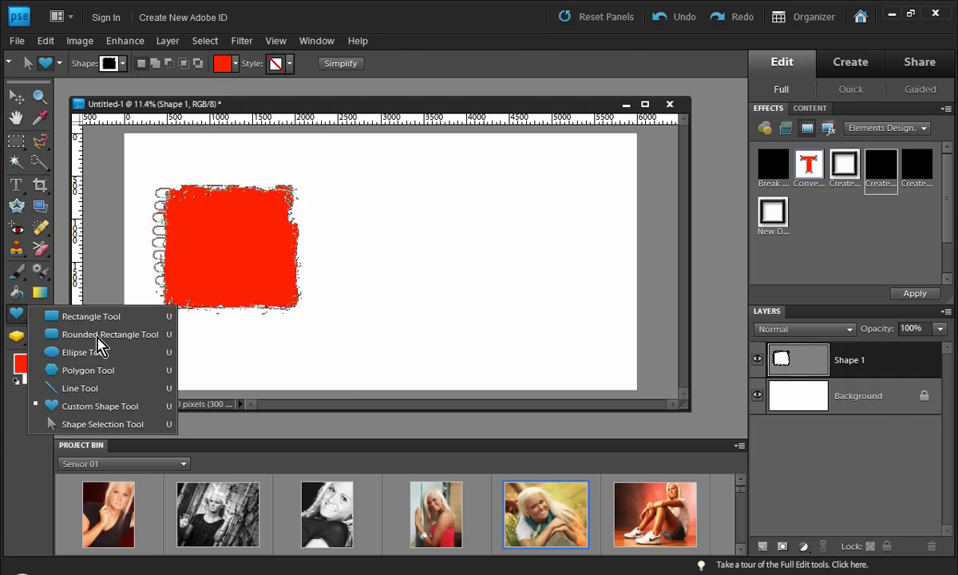
pyautogui.click(224, 241)
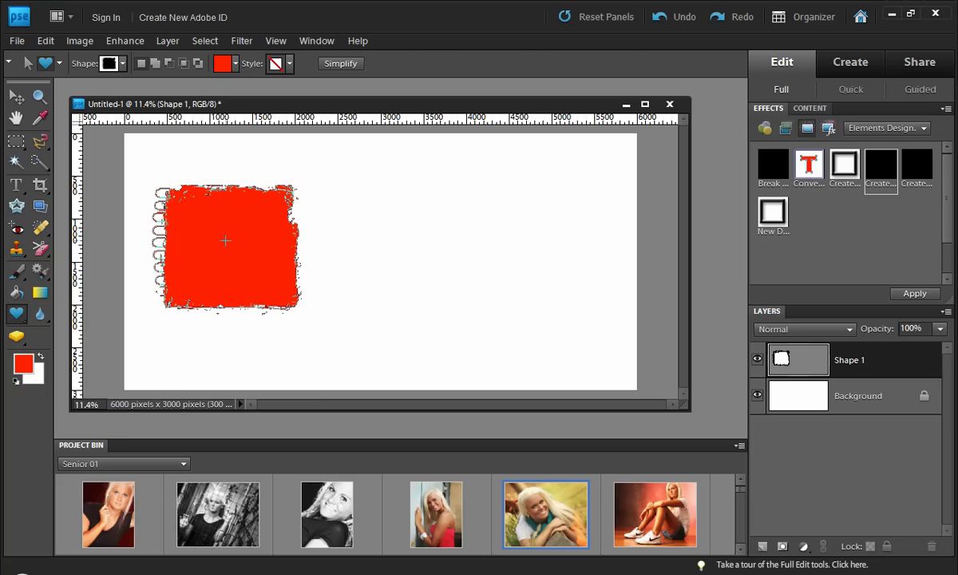
pyautogui.scroll(2, 206, 214)
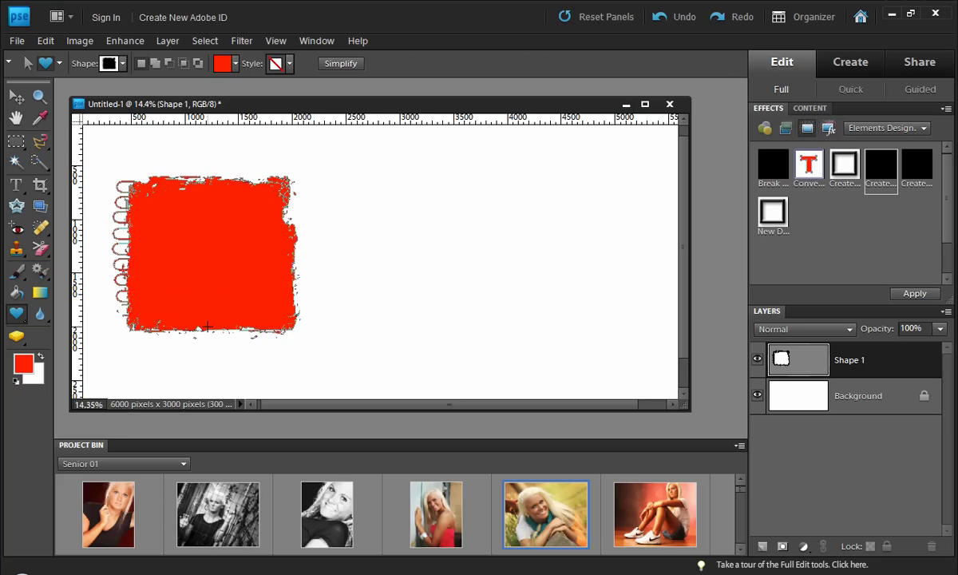
pyautogui.scroll(-2, 207, 326)
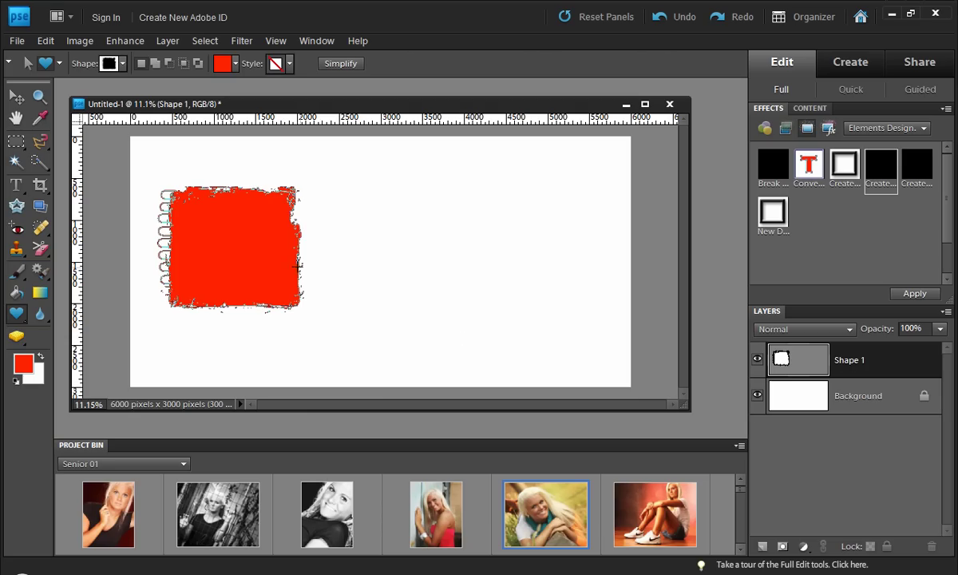
pyautogui.click(15, 315)
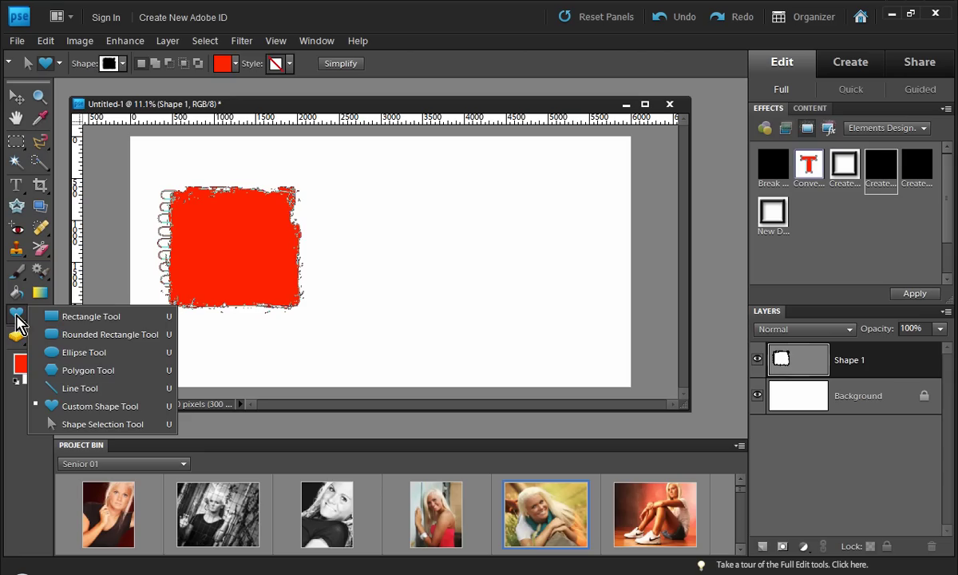
pyautogui.click(98, 404)
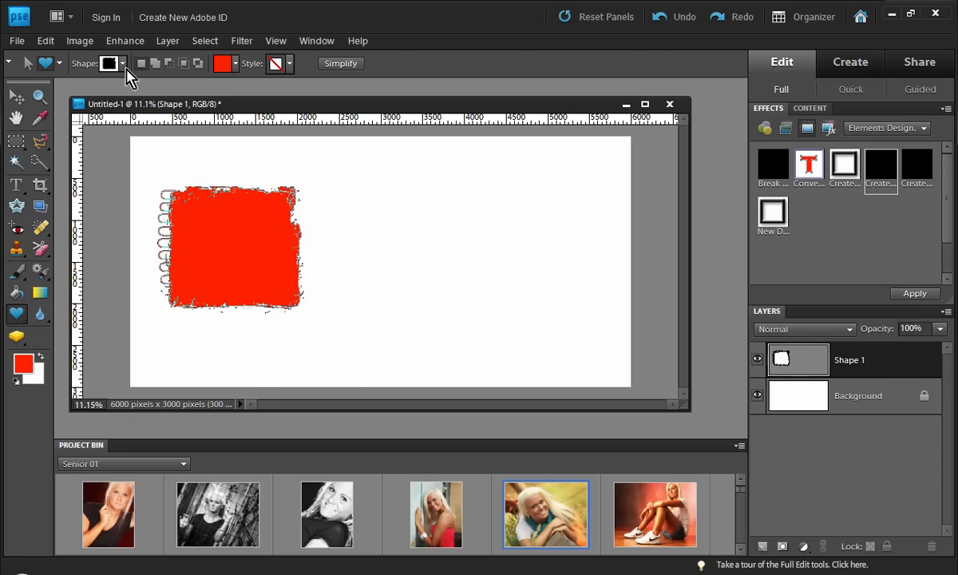
# Step: Pick the SENIOR lettering in the Shape picker
pyautogui.click(123, 65)
pyautogui.click(373, 265)
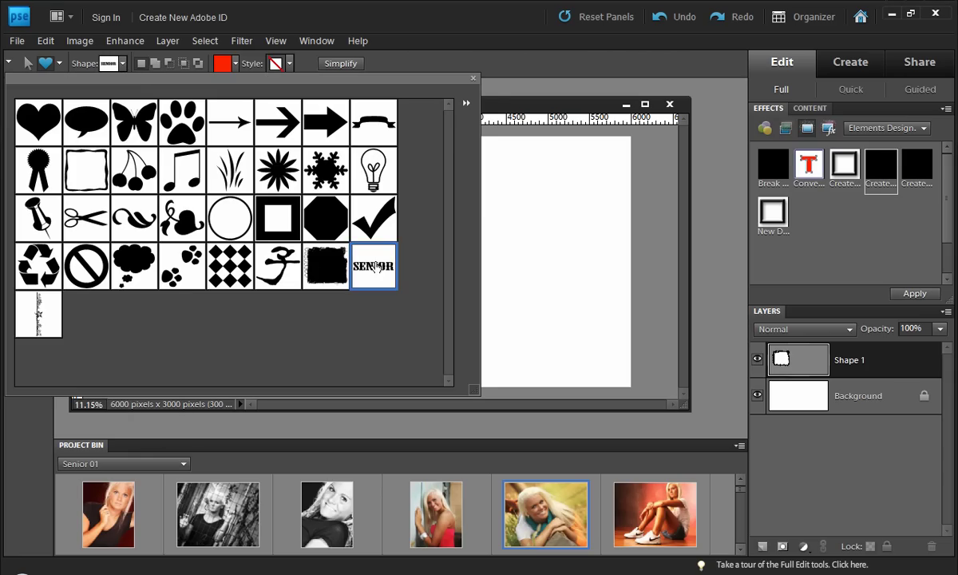
pyautogui.click(487, 206)
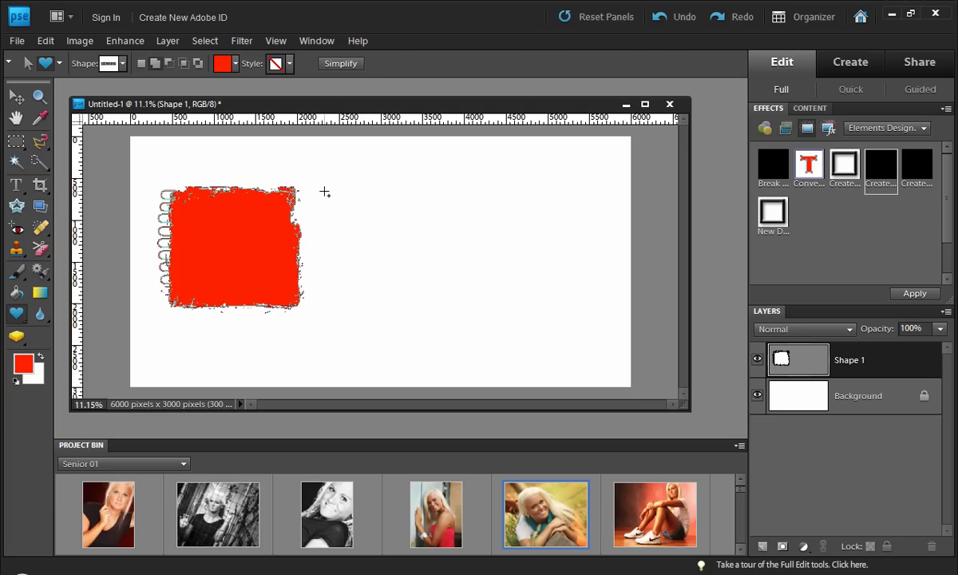
# Step: Draw SENIOR right of the frame and trash the accidental second SENIOR layer
pyautogui.moveTo(324, 191); pyautogui.dragTo(537, 238)
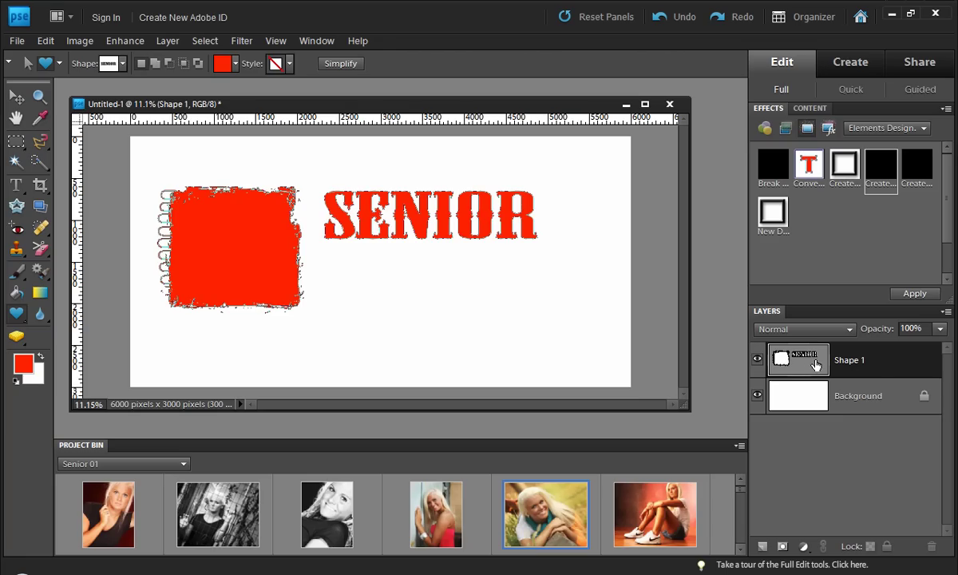
pyautogui.moveTo(330, 259); pyautogui.dragTo(580, 316)
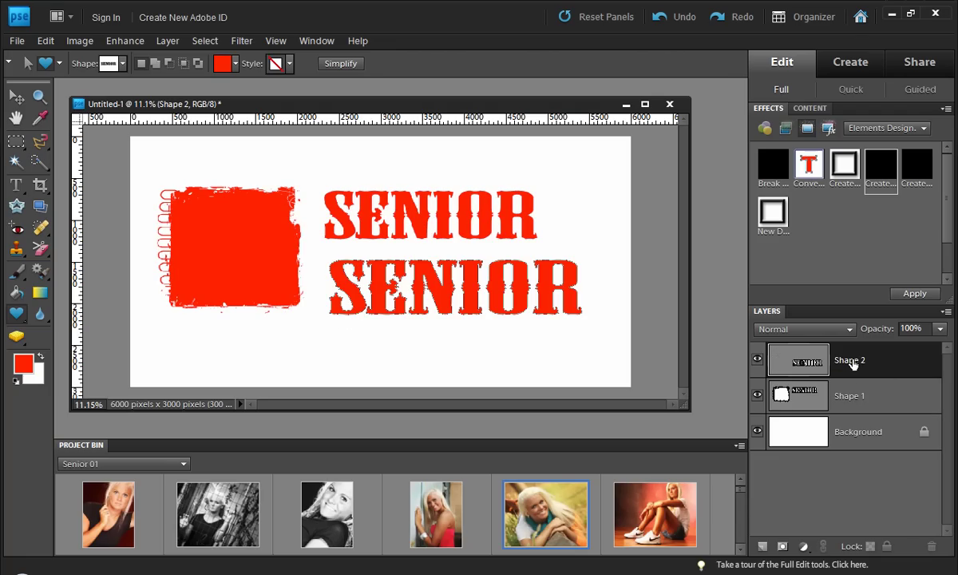
pyautogui.moveTo(879, 370); pyautogui.dragTo(933, 544)
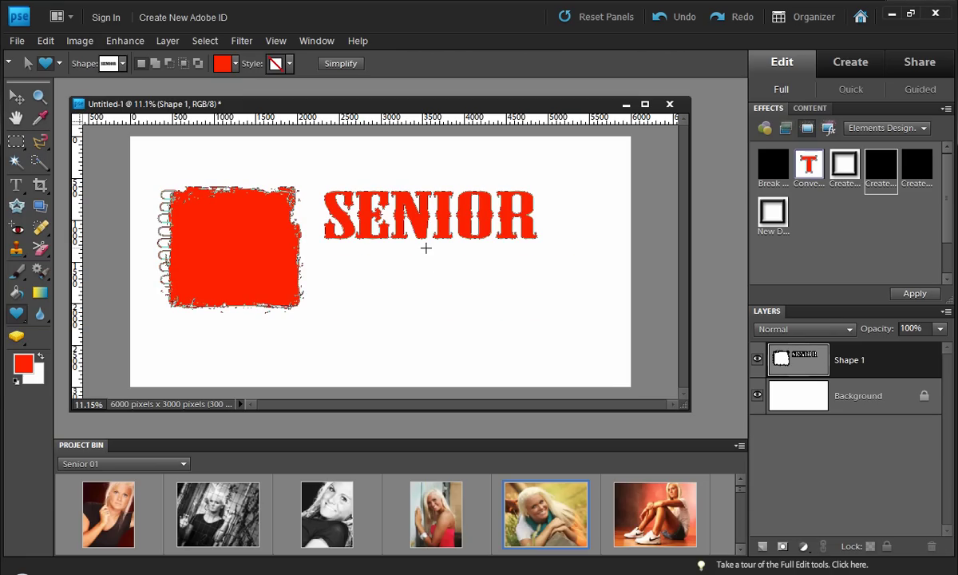
# Step: Pick the floral border shape and Shift-drag a tall, narrow border just right of SENIOR
pyautogui.click(123, 64)
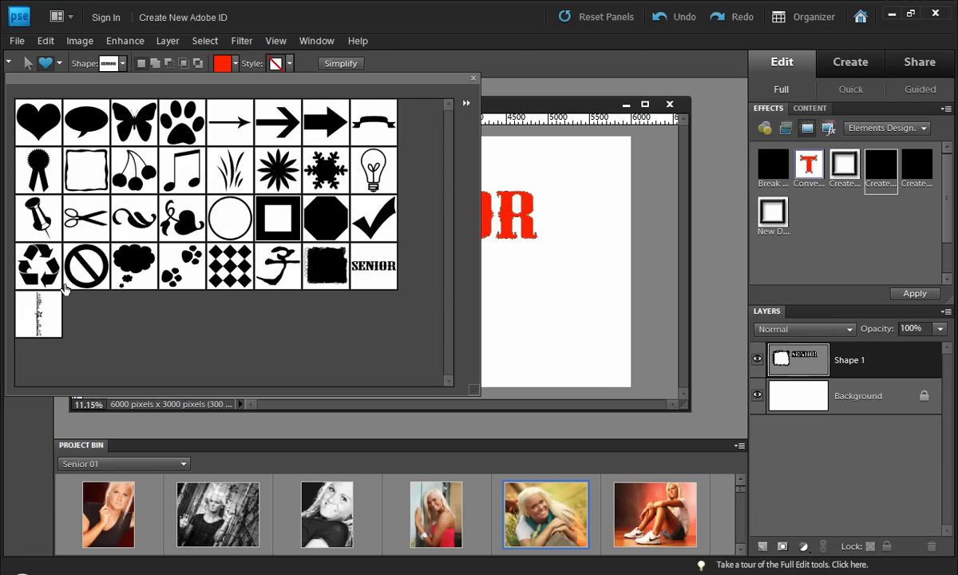
pyautogui.click(38, 307)
pyautogui.click(557, 257)
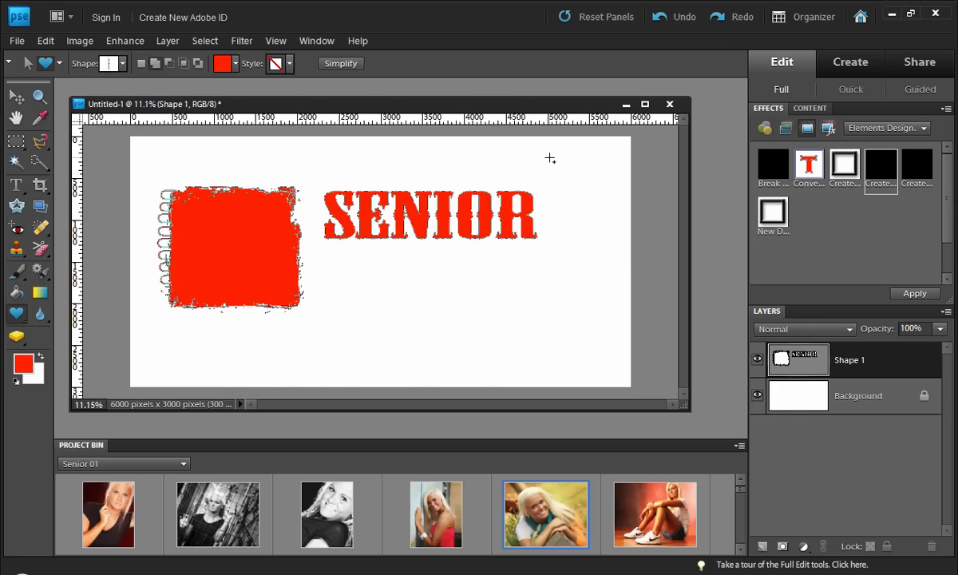
pyautogui.moveTo(550, 158); pyautogui.dragTo(600, 363)
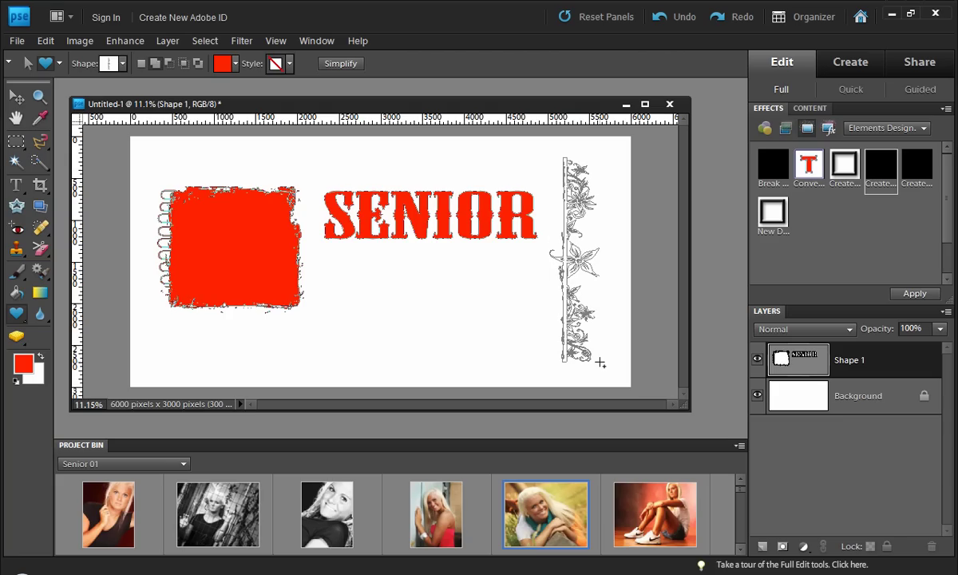
pyautogui.moveTo(600, 363); pyautogui.dragTo(424, 356)
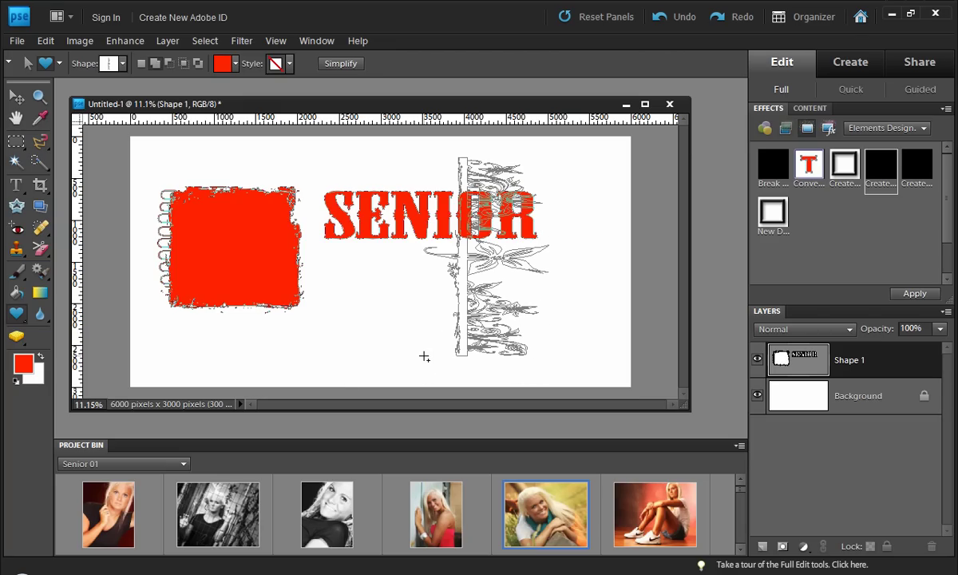
pyautogui.press('shift')
pyautogui.moveTo(424, 357); pyautogui.dragTo(419, 369)
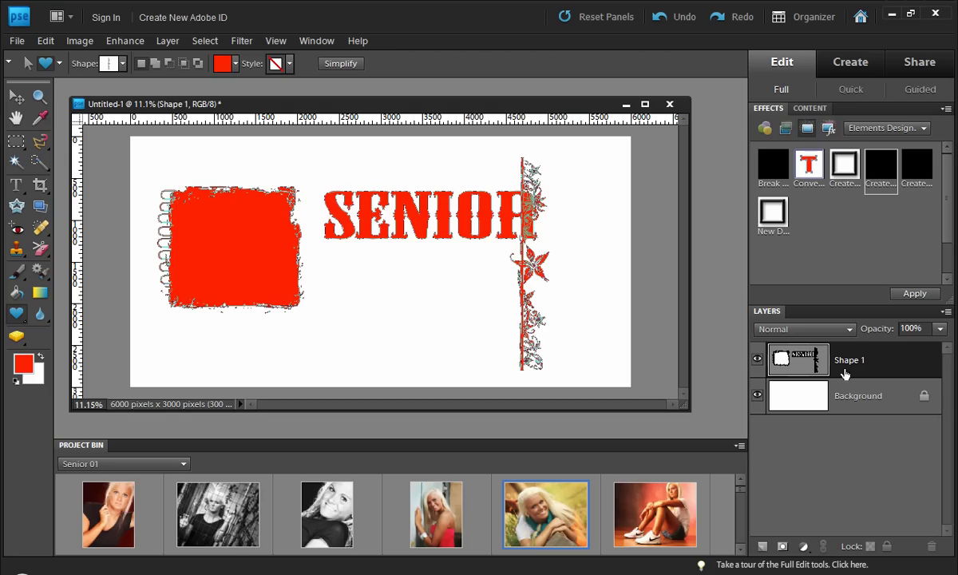
# Step: Move the grunge frame down and left with the Shape Selection Tool
pyautogui.click(16, 318)
pyautogui.click(128, 424)
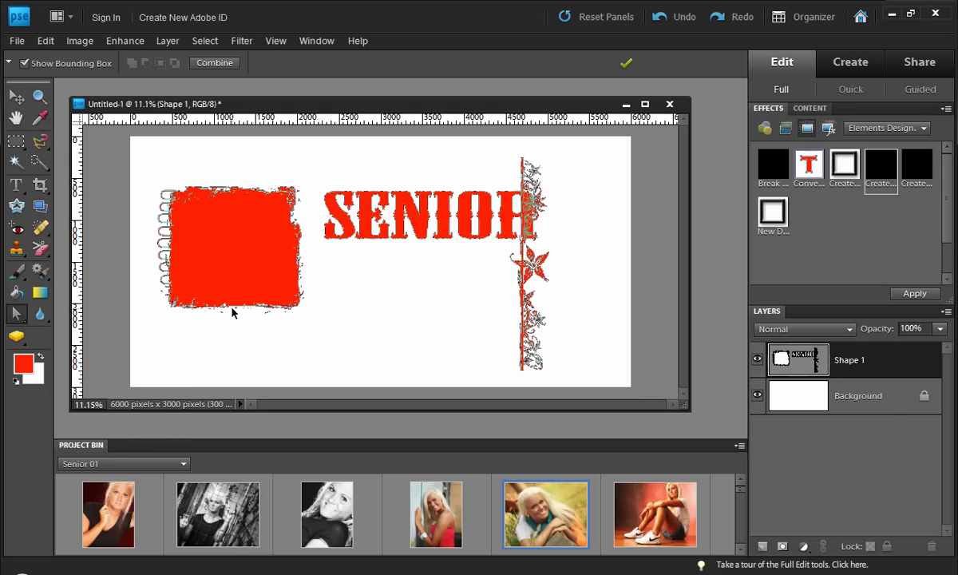
pyautogui.click(16, 314)
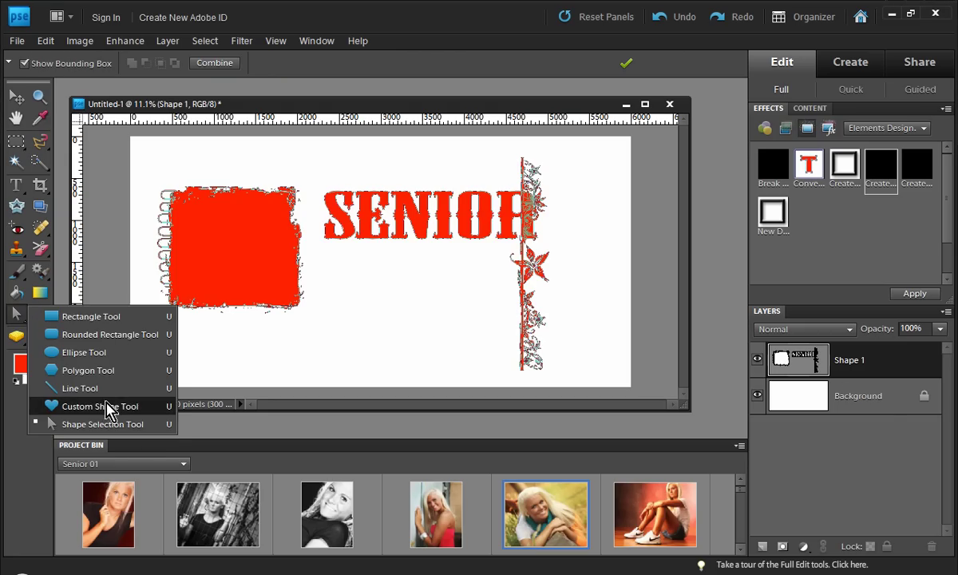
pyautogui.click(111, 423)
pyautogui.click(201, 300)
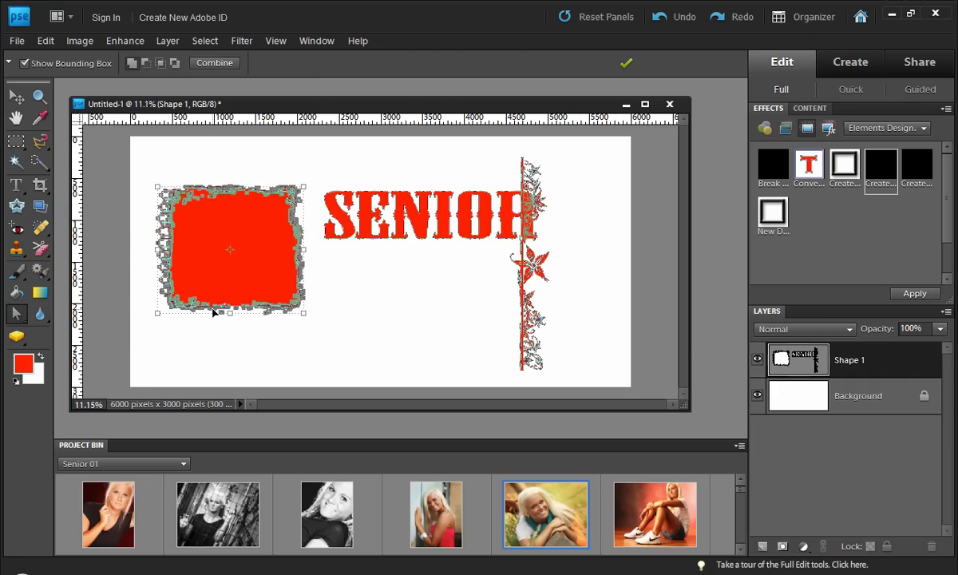
pyautogui.moveTo(214, 313); pyautogui.dragTo(201, 361)
# Step: Make SENIOR shorter and move it up along the top of the canvas
pyautogui.click(368, 241)
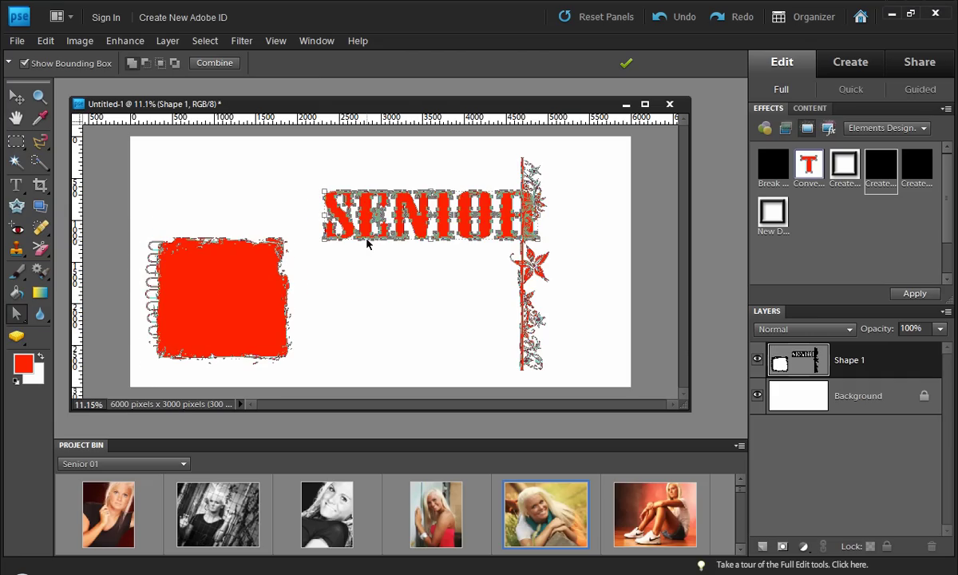
pyautogui.moveTo(367, 241); pyautogui.dragTo(310, 238)
pyautogui.moveTo(415, 215); pyautogui.dragTo(330, 194)
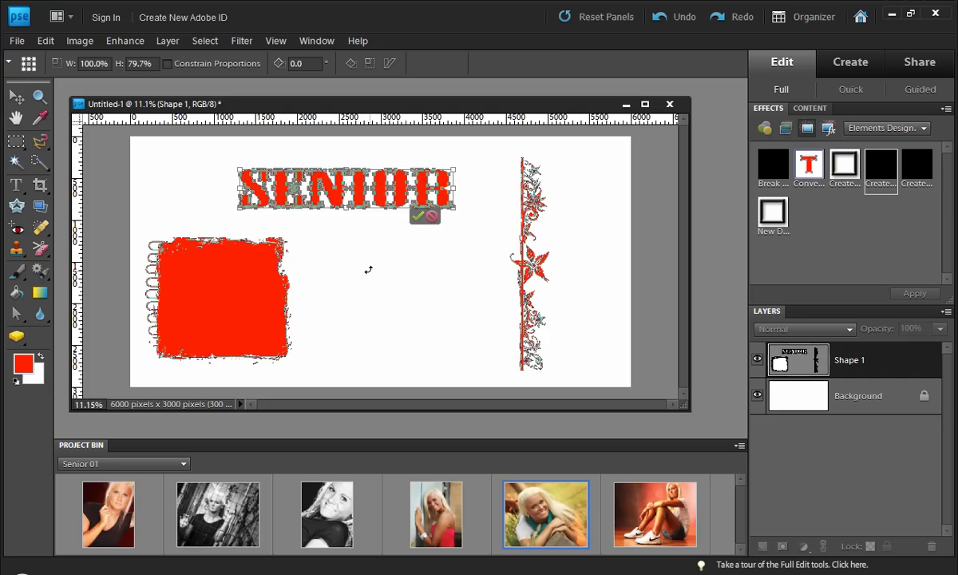
pyautogui.click(416, 216)
# Step: Nudge the floral border slightly left and switch to the Rectangle Tool
pyautogui.moveTo(489, 263)
pyautogui.mouseDown()
pyautogui.moveTo(447, 267)
pyautogui.moveTo(496, 278)
pyautogui.mouseUp()
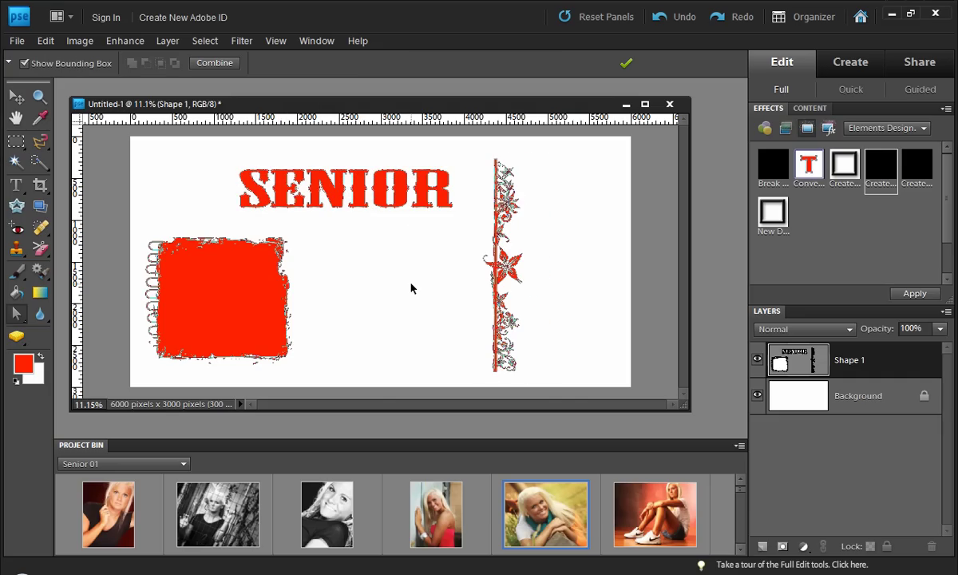
pyautogui.scroll(1, 303, 280)
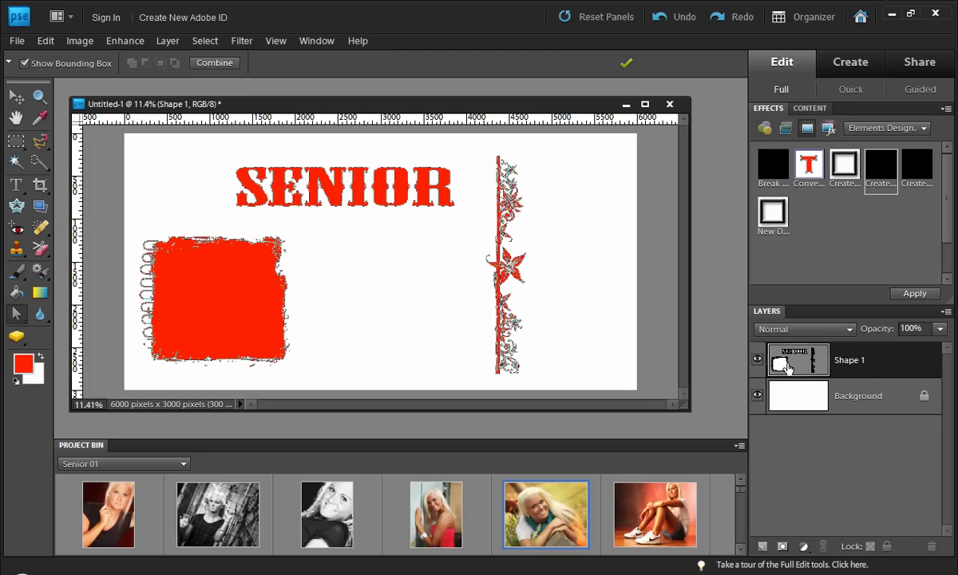
pyautogui.click(16, 314)
pyautogui.click(83, 319)
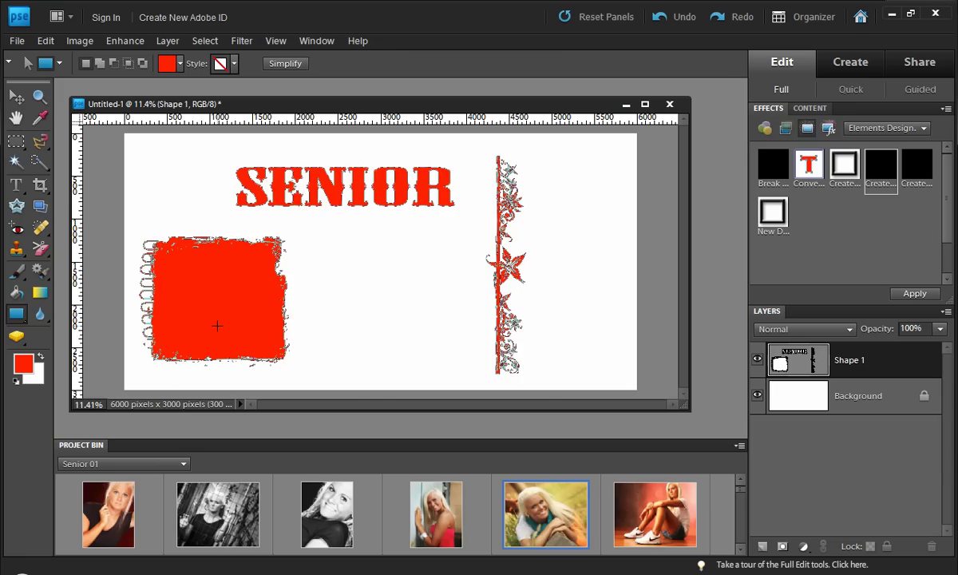
# Step: Alt-drag a rectangle over the grunge frame to subtract it, leaving a red left strip
pyautogui.press('alt')
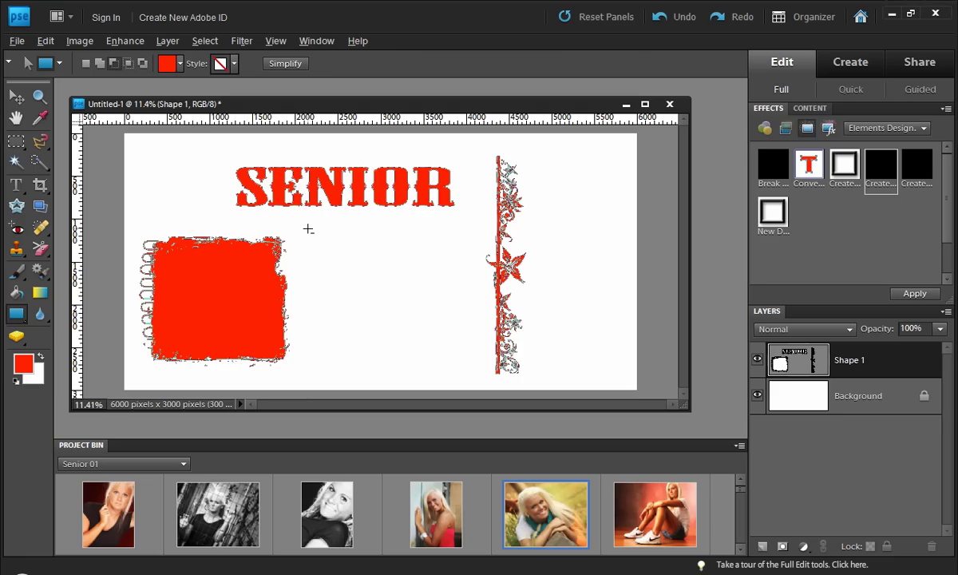
pyautogui.moveTo(308, 229); pyautogui.dragTo(162, 374)
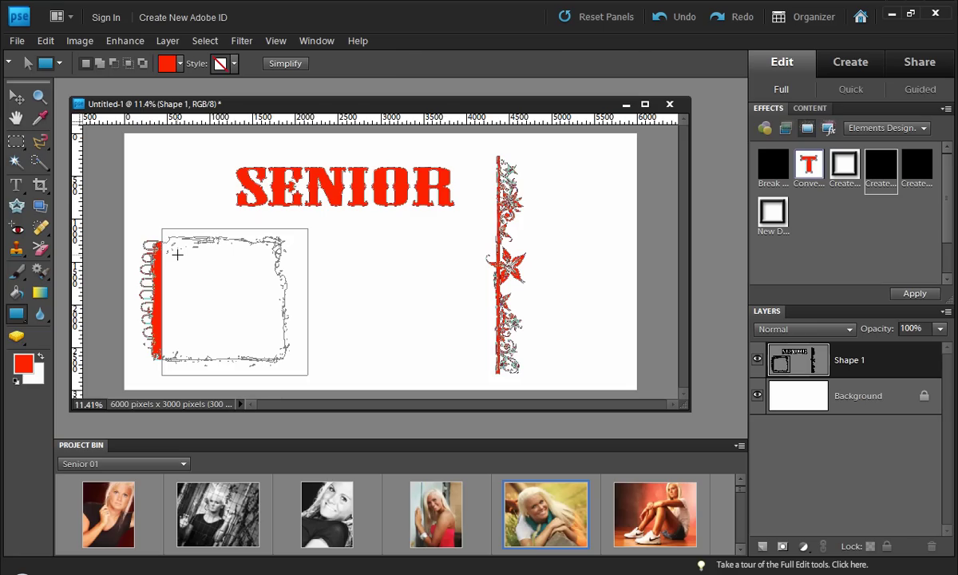
# Step: Select the cut-out rectangle and move it off the grunge frame to the right
pyautogui.click(16, 315)
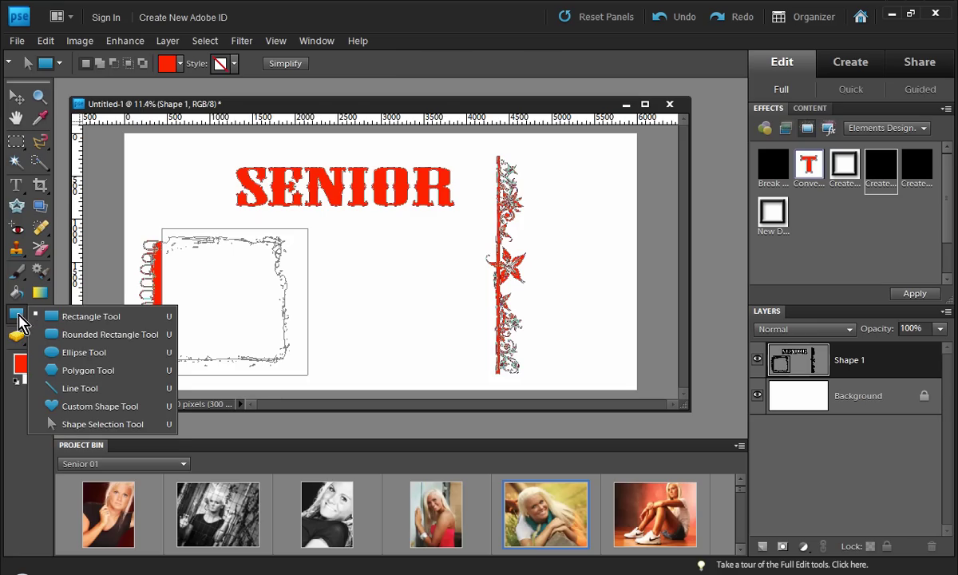
pyautogui.click(93, 424)
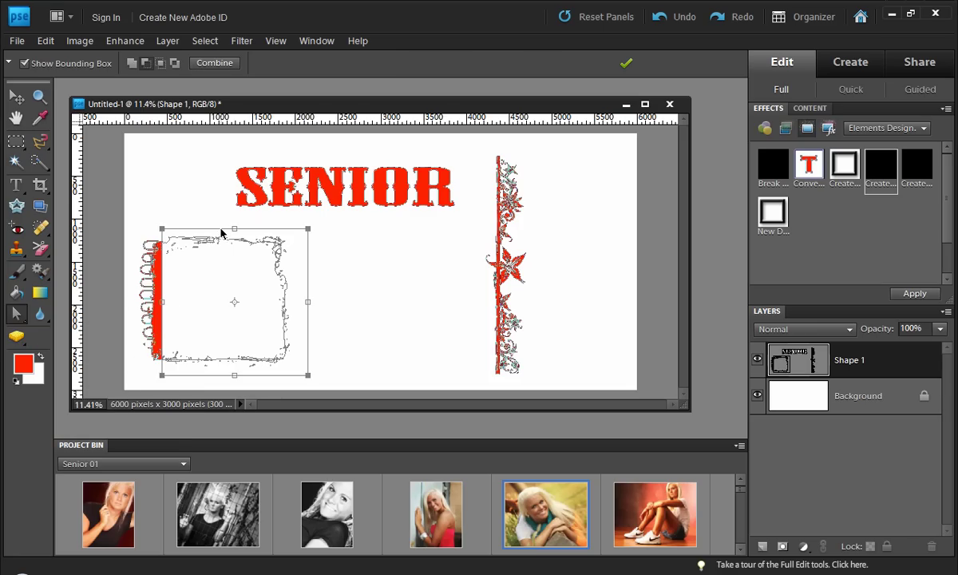
pyautogui.moveTo(223, 232); pyautogui.dragTo(376, 220)
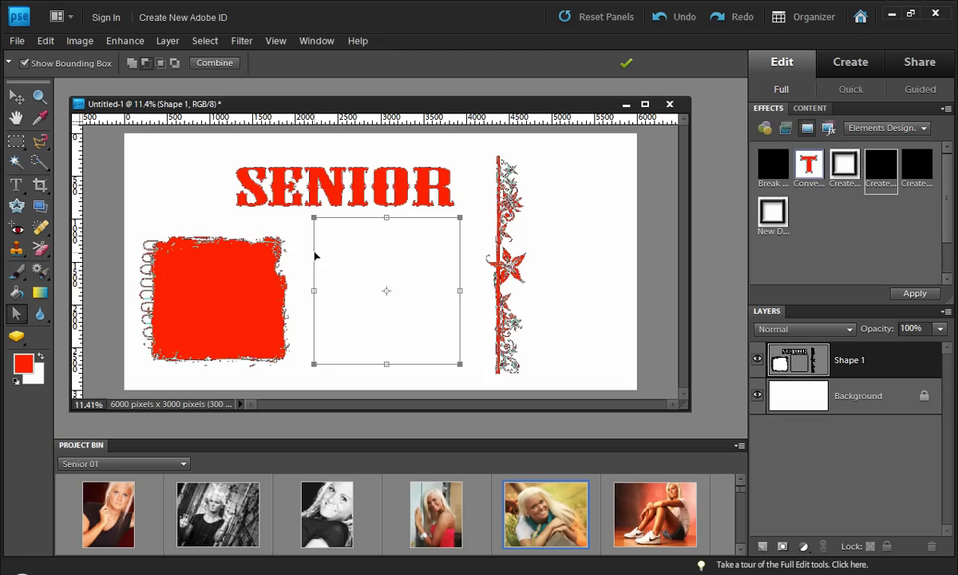
pyautogui.moveTo(315, 256); pyautogui.dragTo(185, 264)
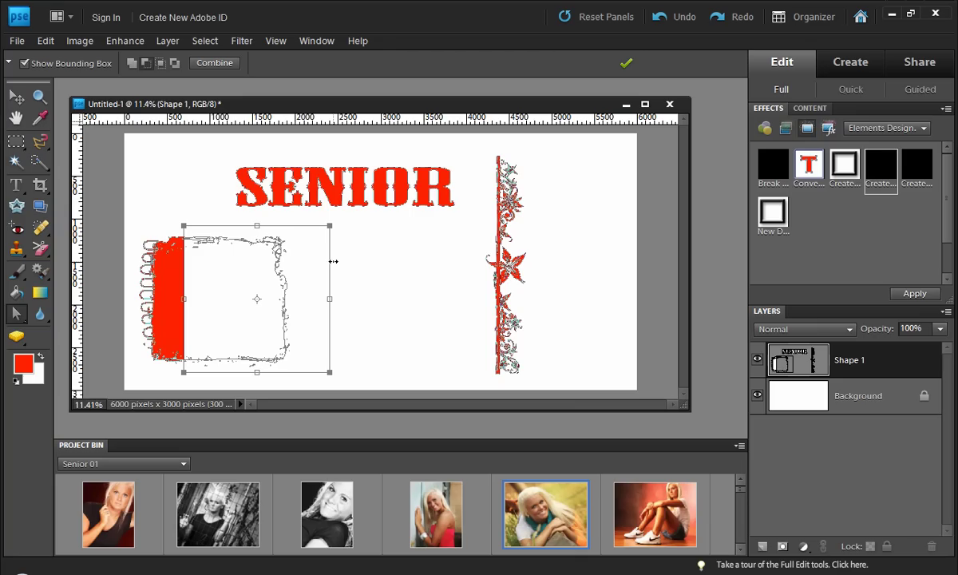
pyautogui.moveTo(329, 270)
pyautogui.mouseDown()
pyautogui.moveTo(366, 277)
pyautogui.moveTo(450, 266)
pyautogui.mouseUp()
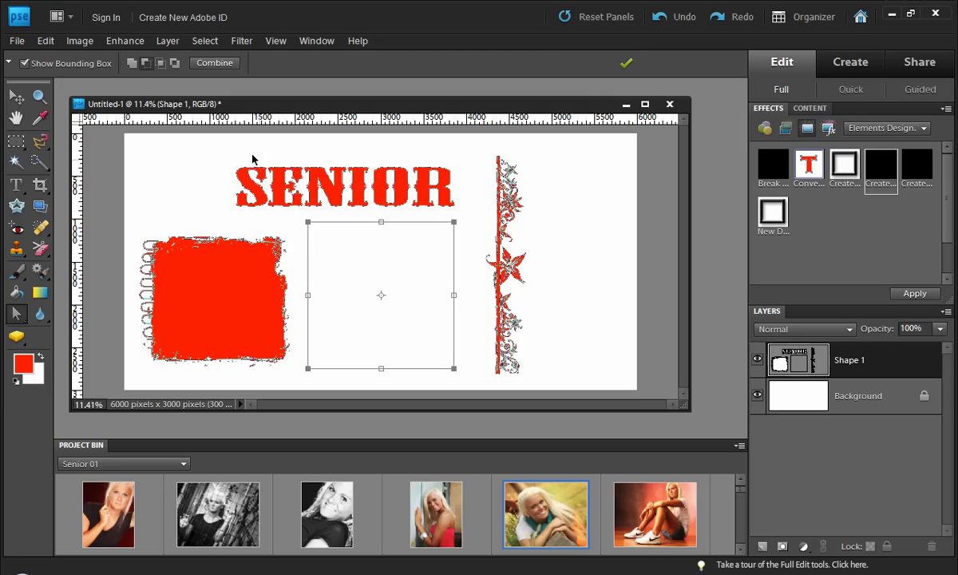
# Step: Set the rectangle to Add to shape area, test its placement, then delete it
pyautogui.click(132, 63)
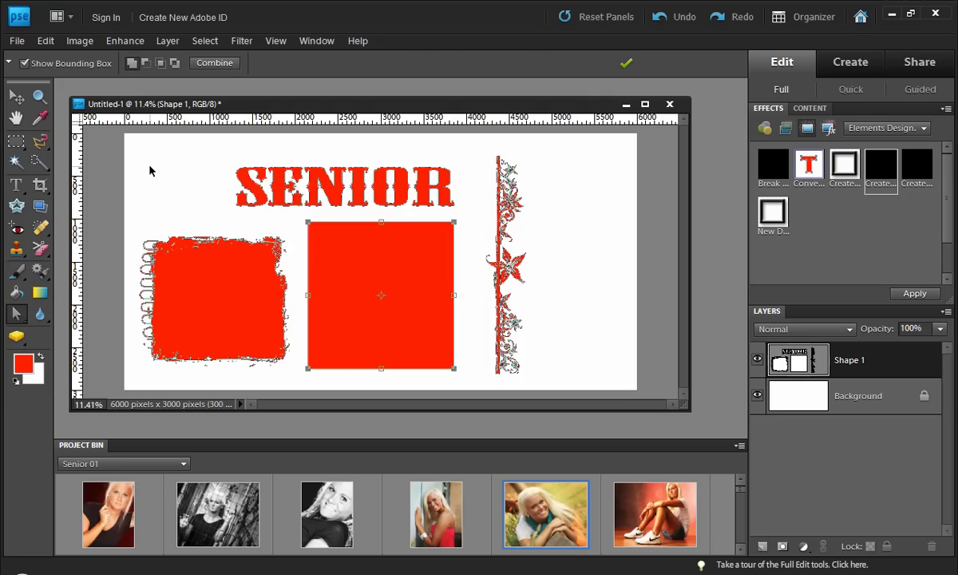
pyautogui.click(306, 263)
pyautogui.moveTo(307, 263); pyautogui.dragTo(185, 259)
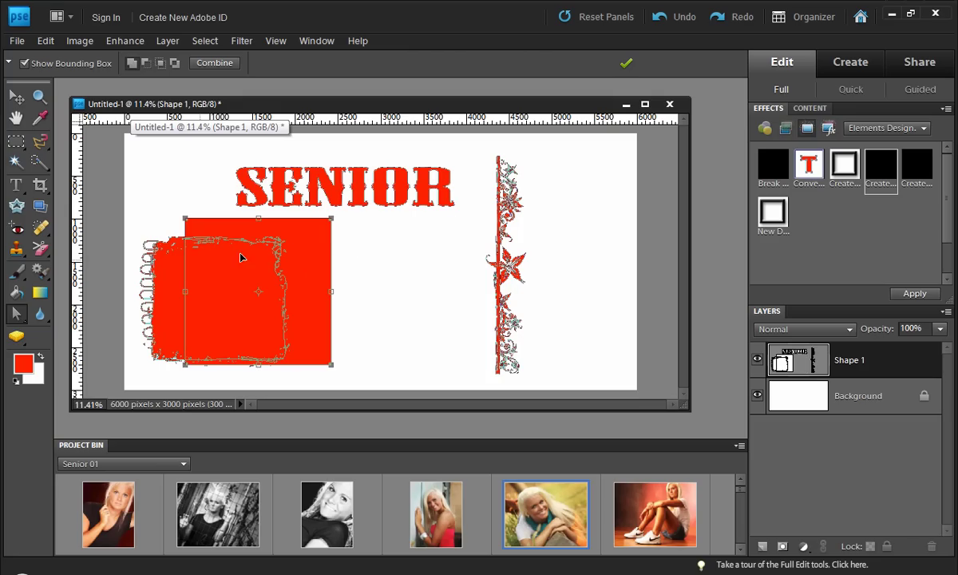
pyautogui.moveTo(318, 240); pyautogui.dragTo(440, 245)
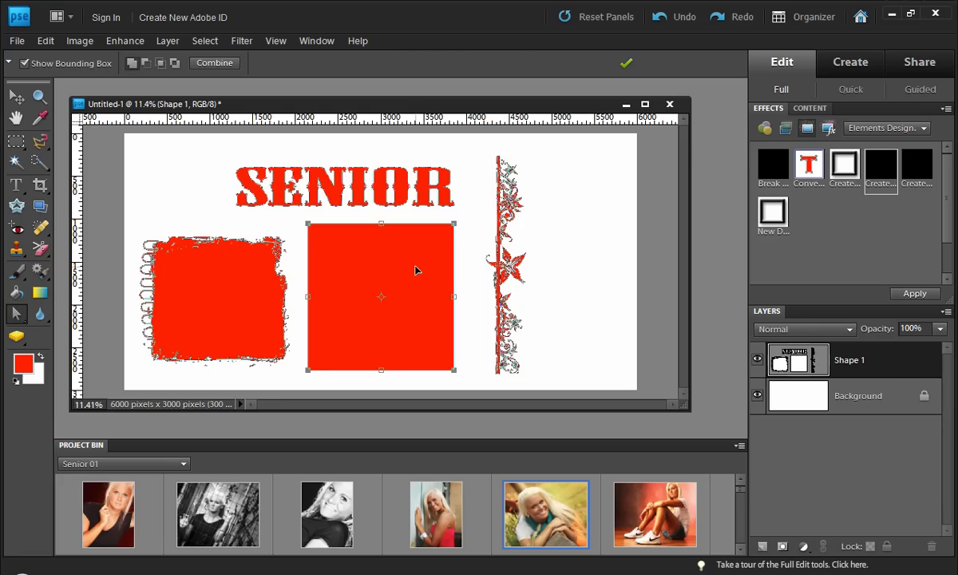
pyautogui.press('Delete')
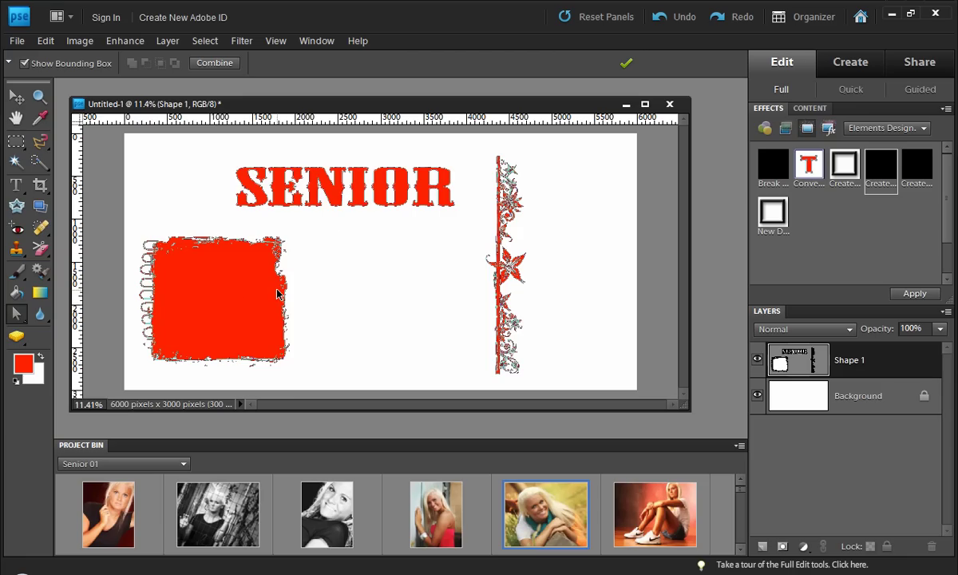
# Step: Combine the grunge frame, SENIOR and floral border into one shape on Shape 1
pyautogui.click(17, 312)
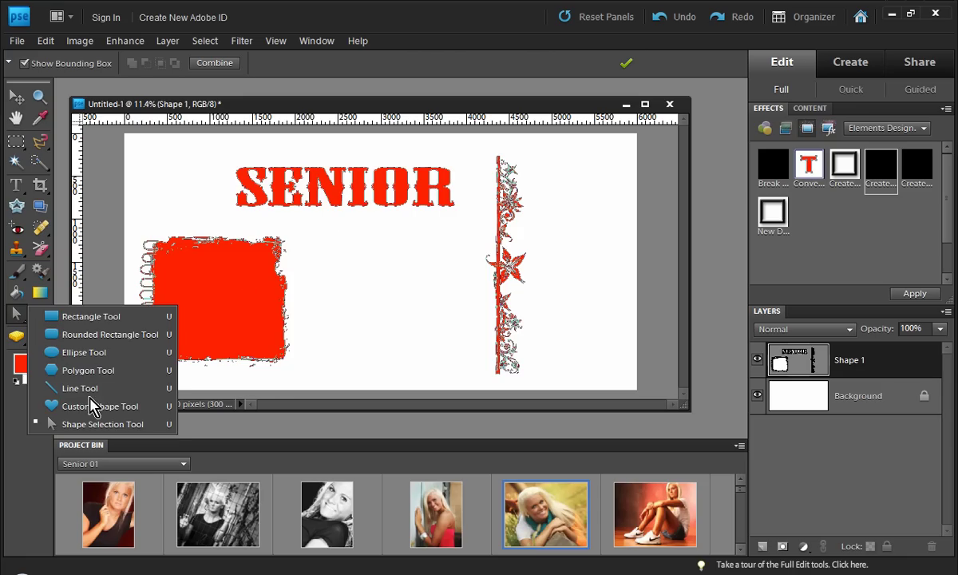
pyautogui.click(89, 424)
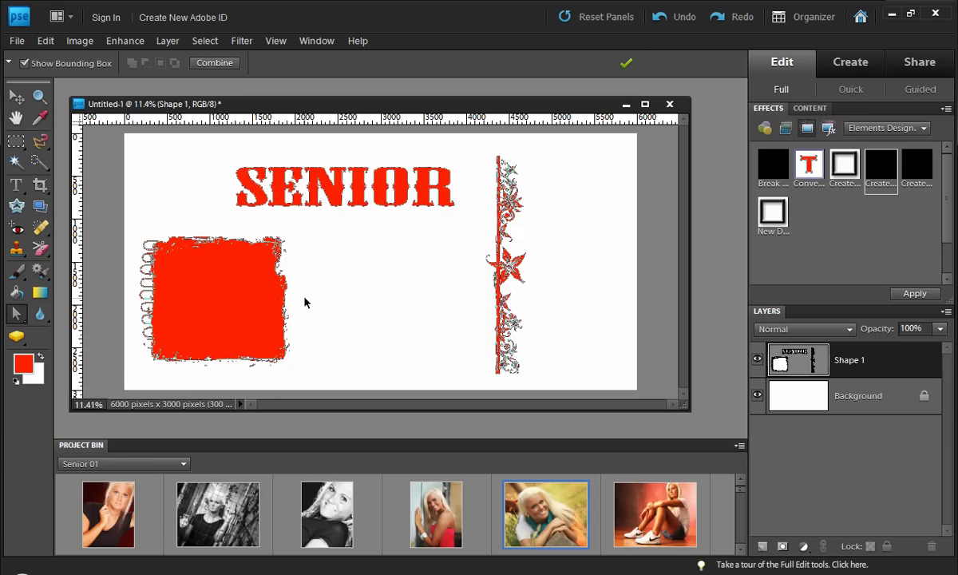
pyautogui.click(270, 280)
pyautogui.click(340, 206)
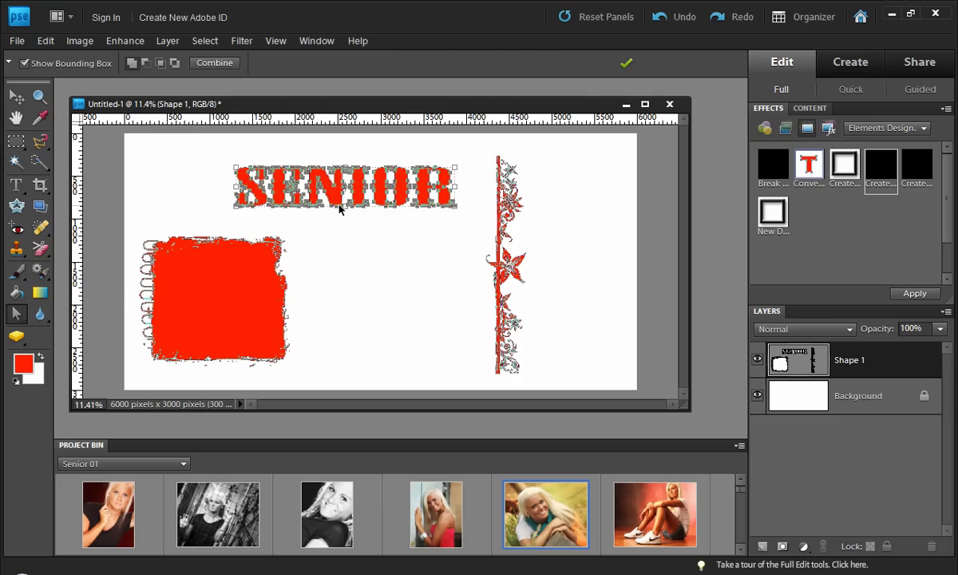
pyautogui.click(473, 255)
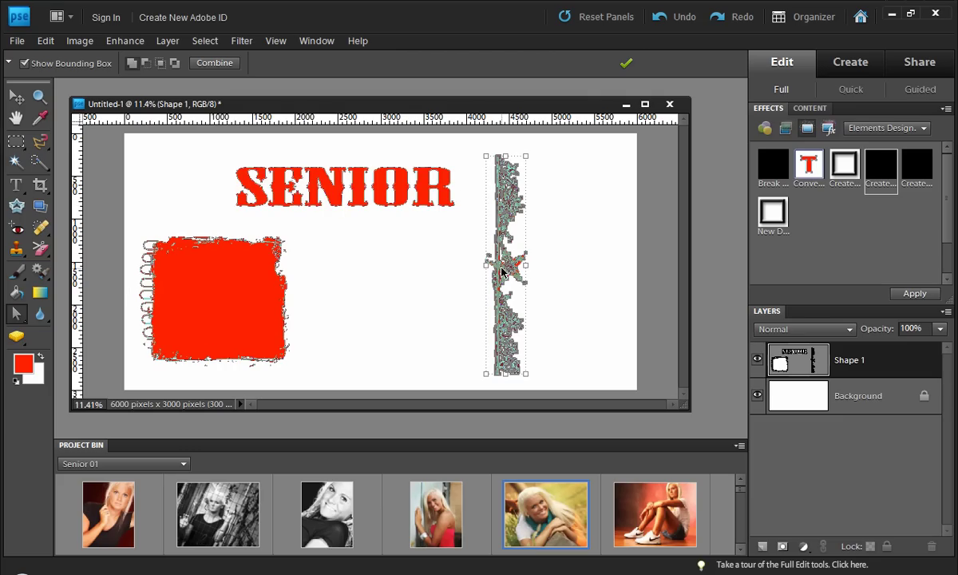
pyautogui.click(366, 273)
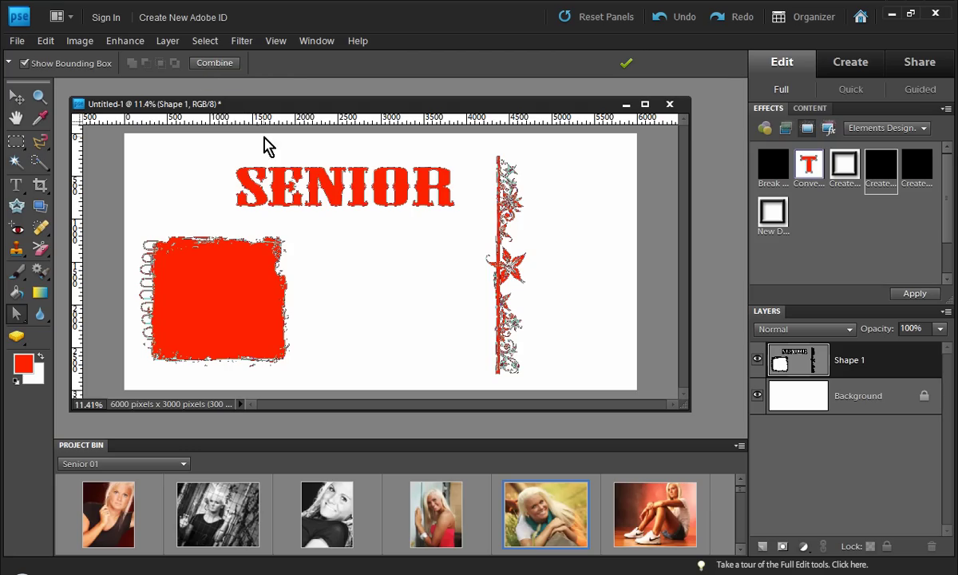
pyautogui.click(216, 63)
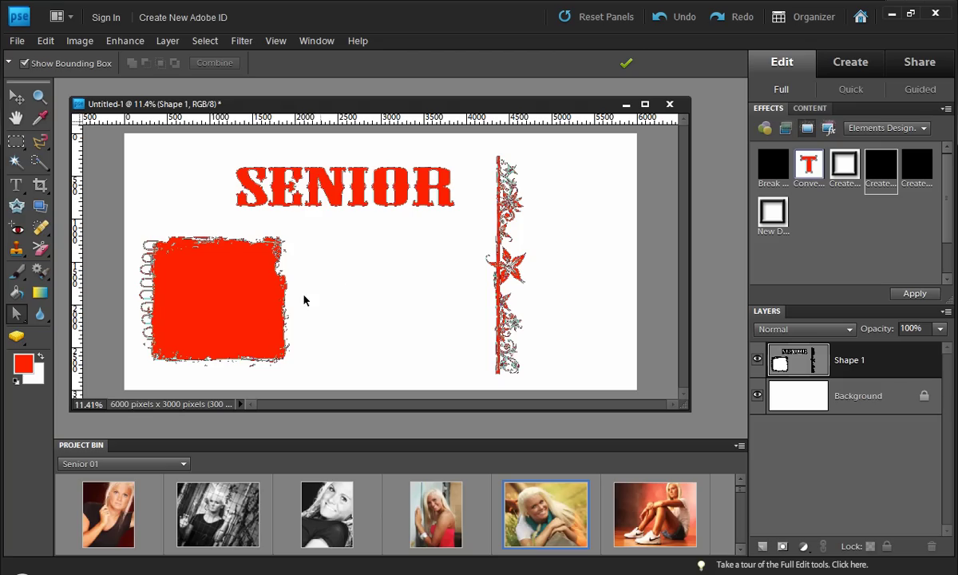
pyautogui.click(295, 207)
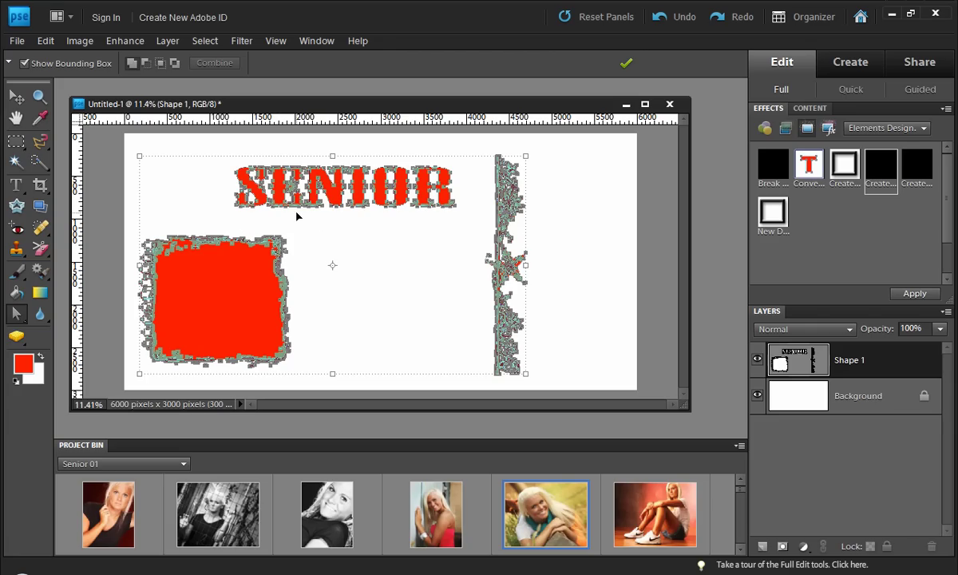
pyautogui.click(277, 149)
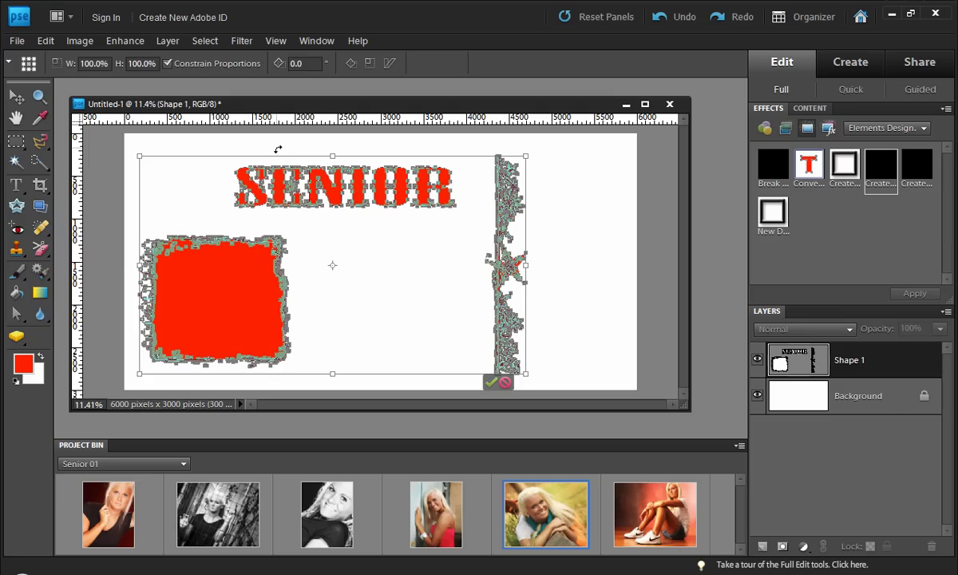
pyautogui.press('Return')
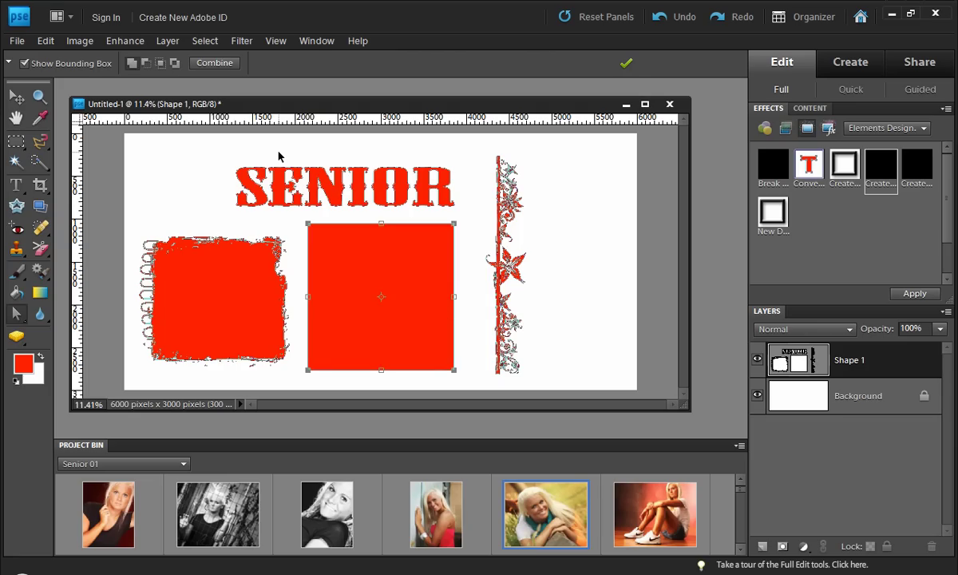
pyautogui.hotkey('ctrl', 'z')
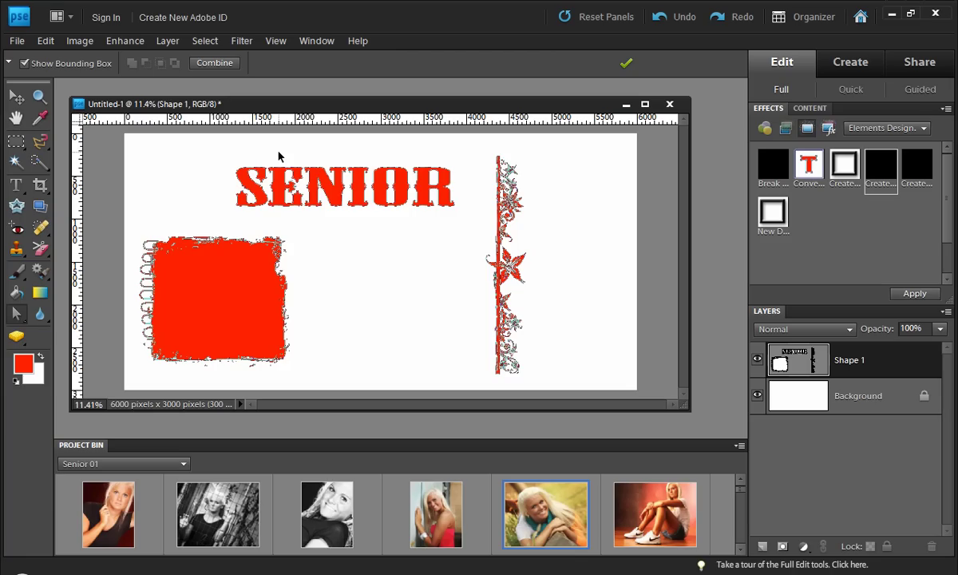
# Step: Scale SENIOR to about 70%, rotate it −36.9°, and place it across the red frame
pyautogui.click(318, 197)
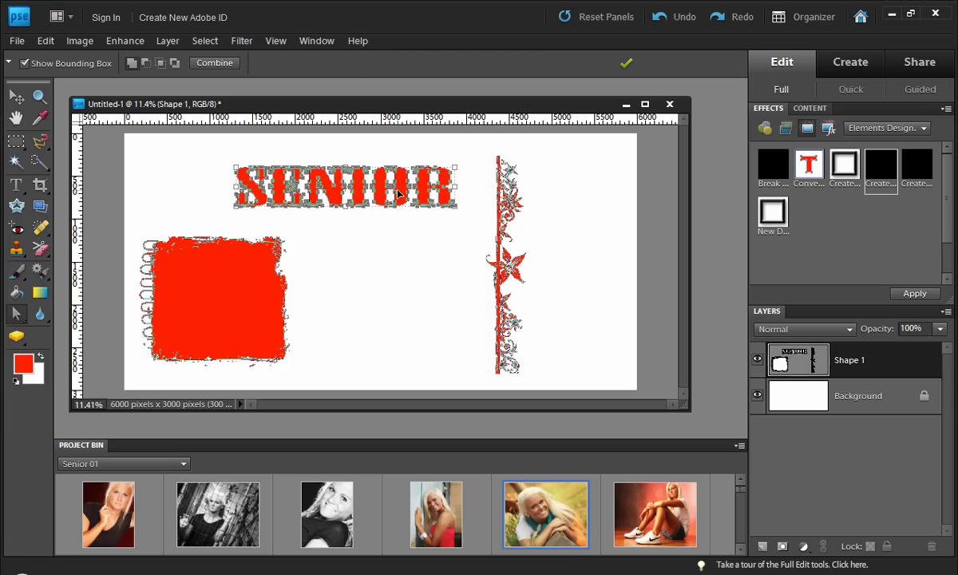
pyautogui.click(454, 168)
pyautogui.moveTo(455, 165); pyautogui.dragTo(391, 177)
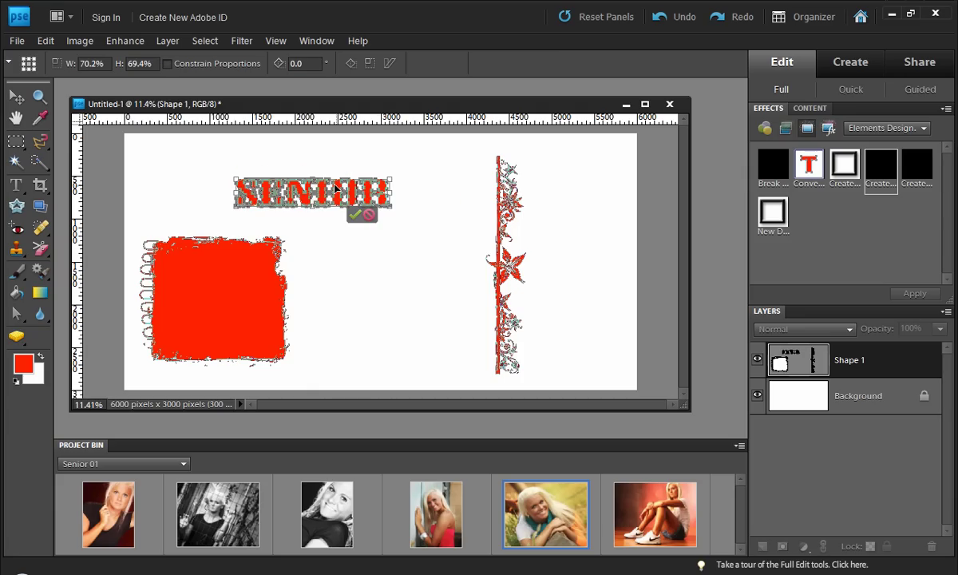
pyautogui.press('Return')
pyautogui.moveTo(303, 215)
pyautogui.mouseDown()
pyautogui.moveTo(286, 315)
pyautogui.moveTo(224, 319)
pyautogui.moveTo(281, 293)
pyautogui.moveTo(252, 258)
pyautogui.moveTo(230, 252)
pyautogui.moveTo(257, 249)
pyautogui.moveTo(221, 275)
pyautogui.mouseUp()
pyautogui.doubleClick(225, 322)
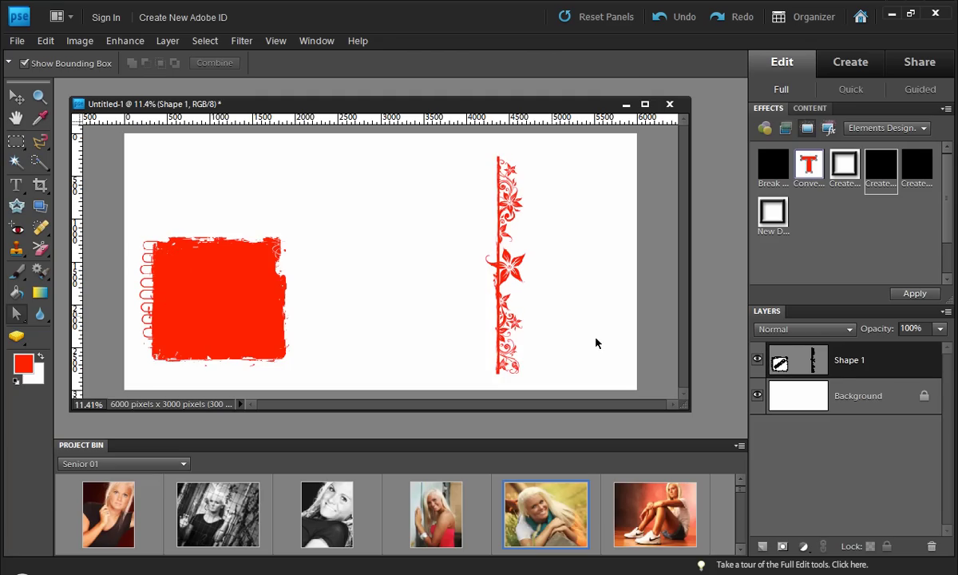
# Step: Marquee-select the red grunge frame and the diagonal SENIOR lettering together with the Shape Selection tool
pyautogui.click(774, 346)
pyautogui.scroll(3, 170, 289)
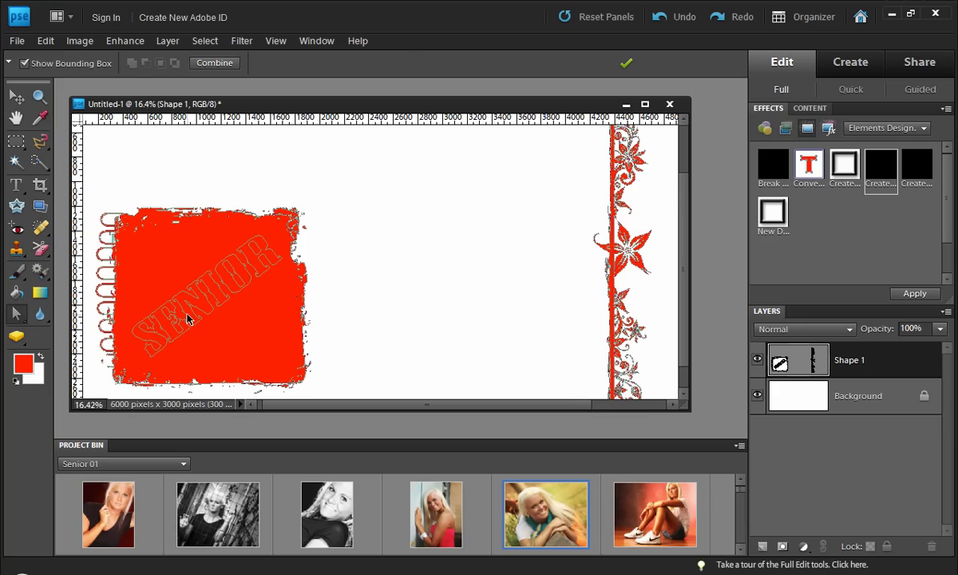
pyautogui.scroll(-3, 163, 300)
pyautogui.scroll(-1, 154, 304)
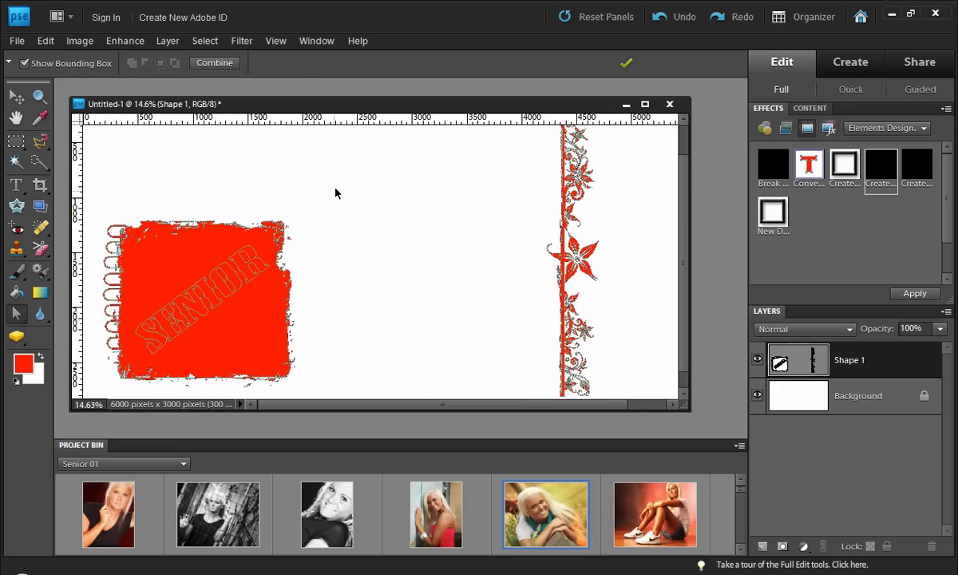
pyautogui.moveTo(335, 192); pyautogui.dragTo(94, 395)
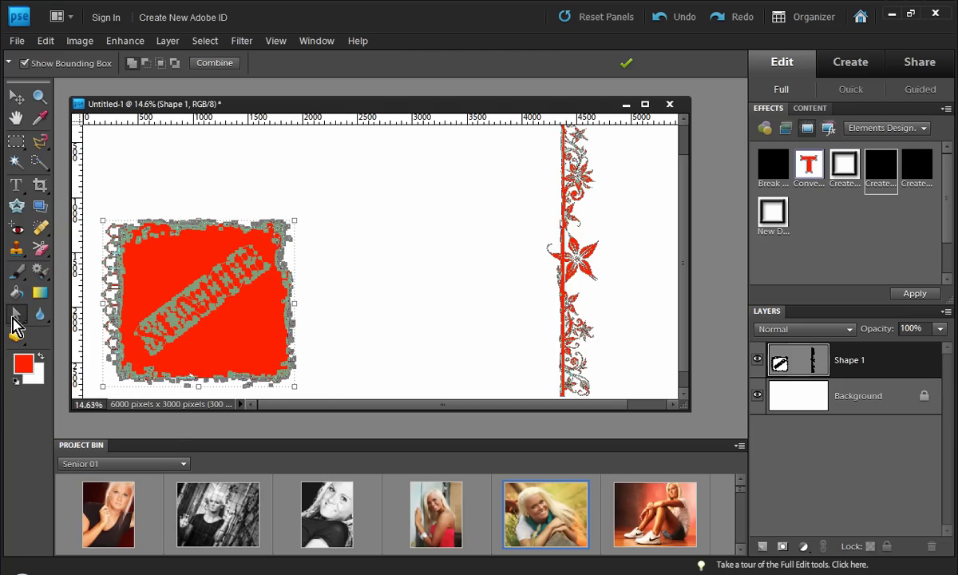
pyautogui.click(15, 313)
# Step: Try the Subtract and Intersect shape modes on SENIOR and the frame, undoing each
pyautogui.click(147, 64)
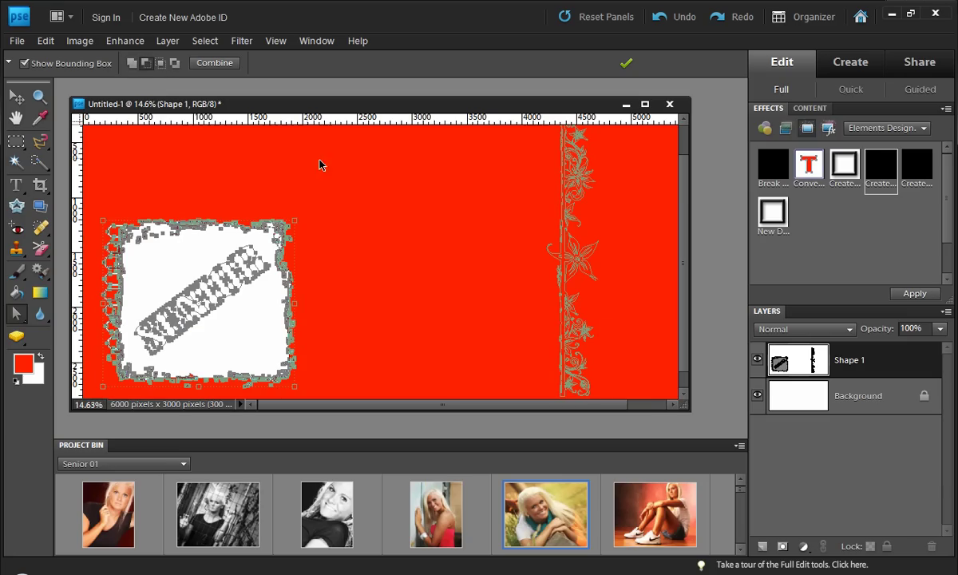
pyautogui.scroll(-3, 270, 320)
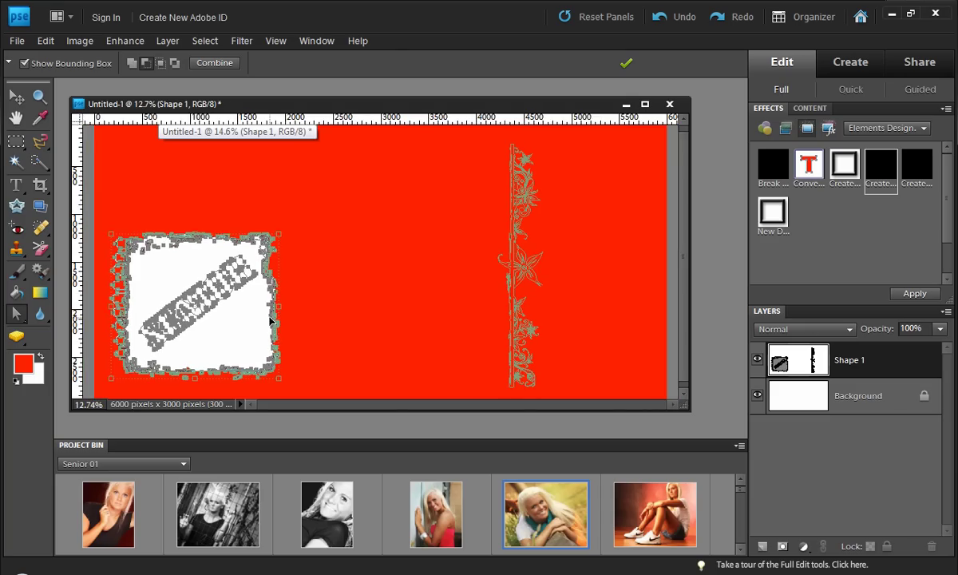
pyautogui.scroll(-1, 270, 320)
pyautogui.hotkey('ctrl', 'z')
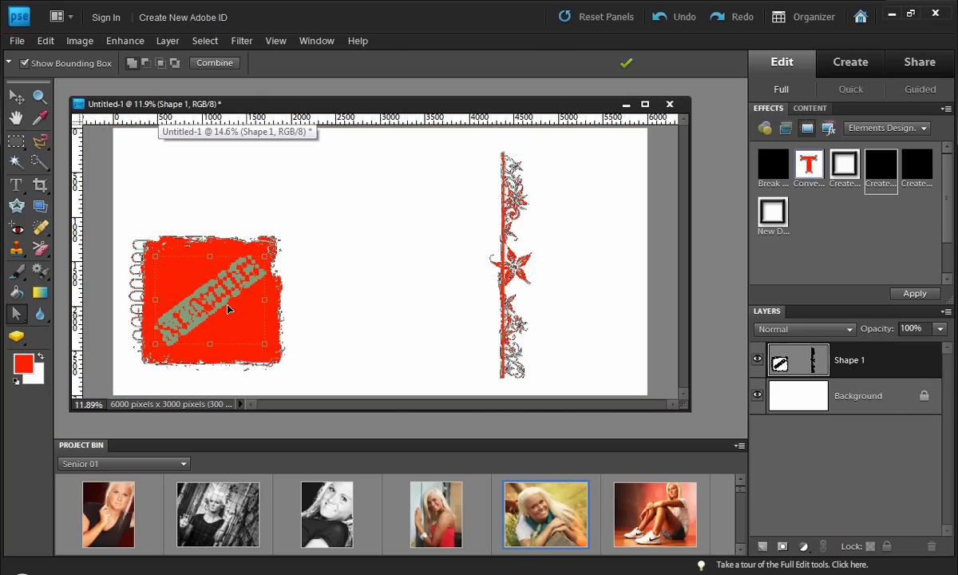
pyautogui.scroll(2, 152, 214)
pyautogui.scroll(1, 152, 214)
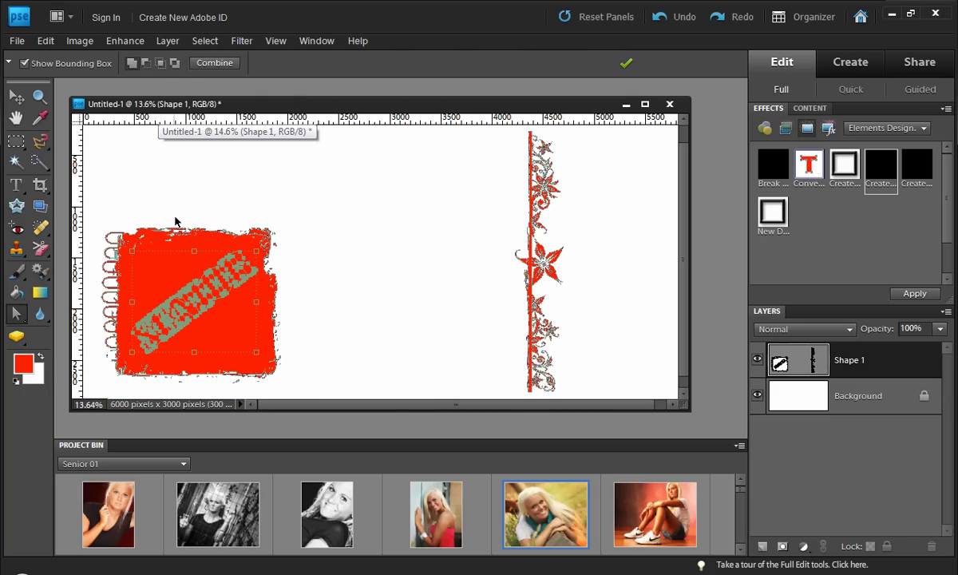
pyautogui.click(161, 64)
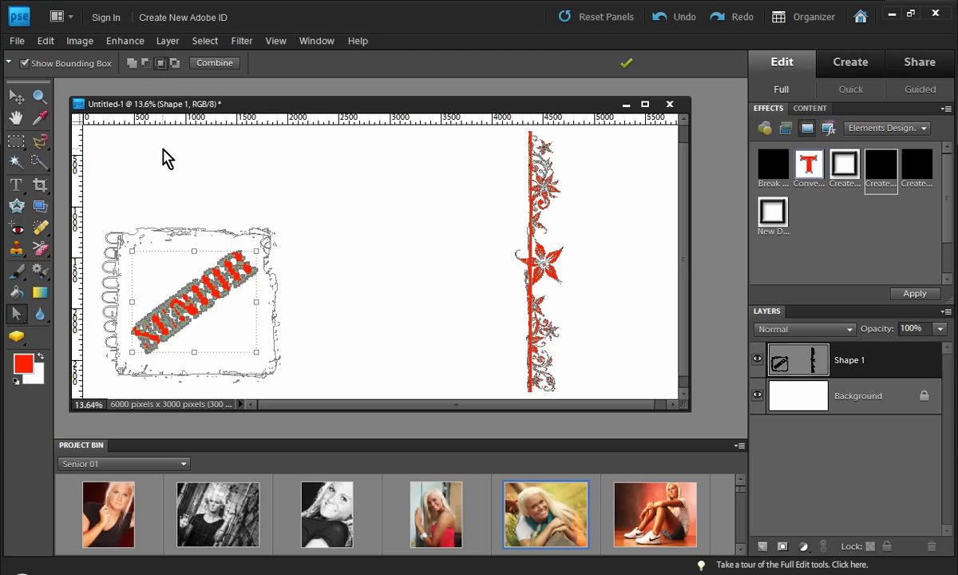
pyautogui.hotkey('alt', 'BackSpace')
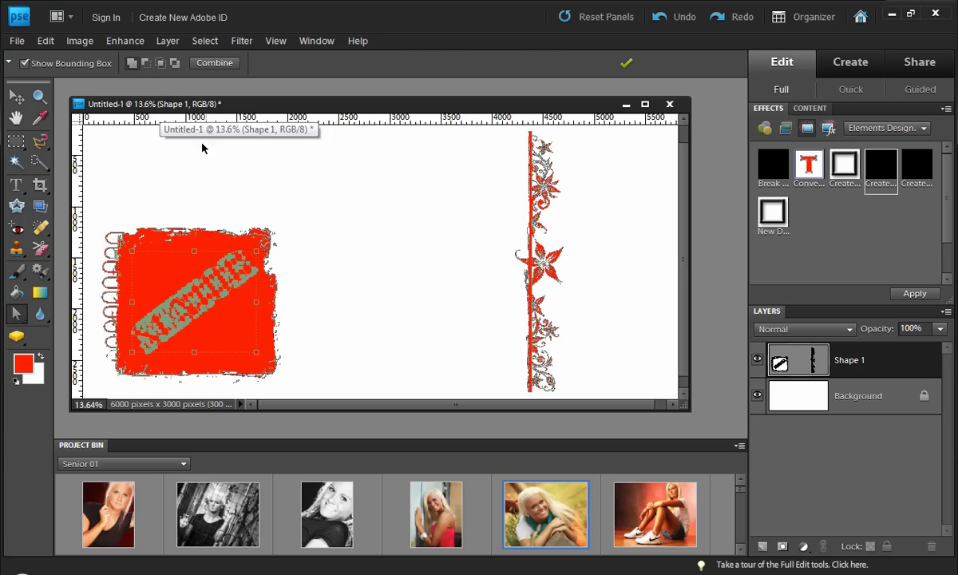
# Step: Apply Exclude Overlapping Shape Areas so SENIOR shows white, then reselect the SENIOR shape
pyautogui.click(173, 64)
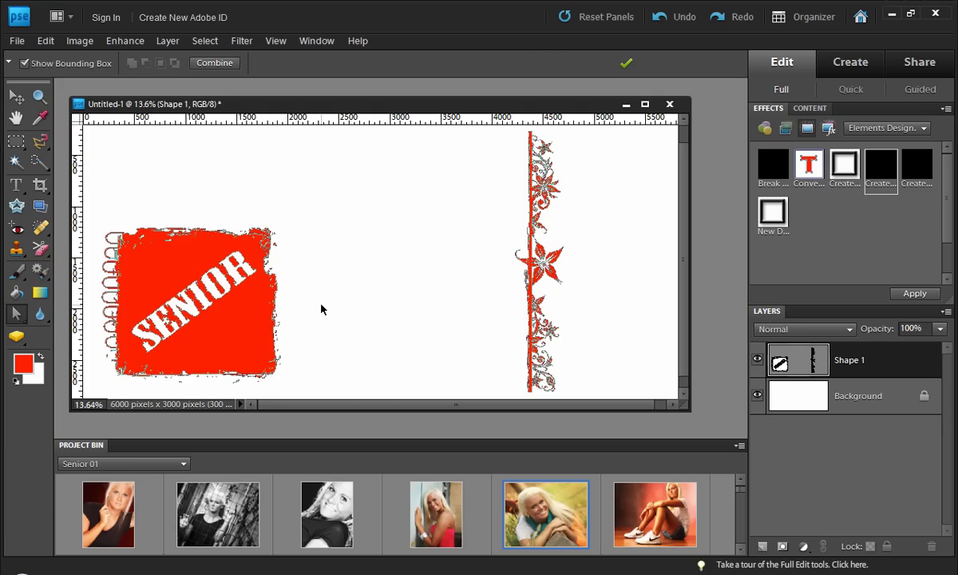
pyautogui.click(238, 359)
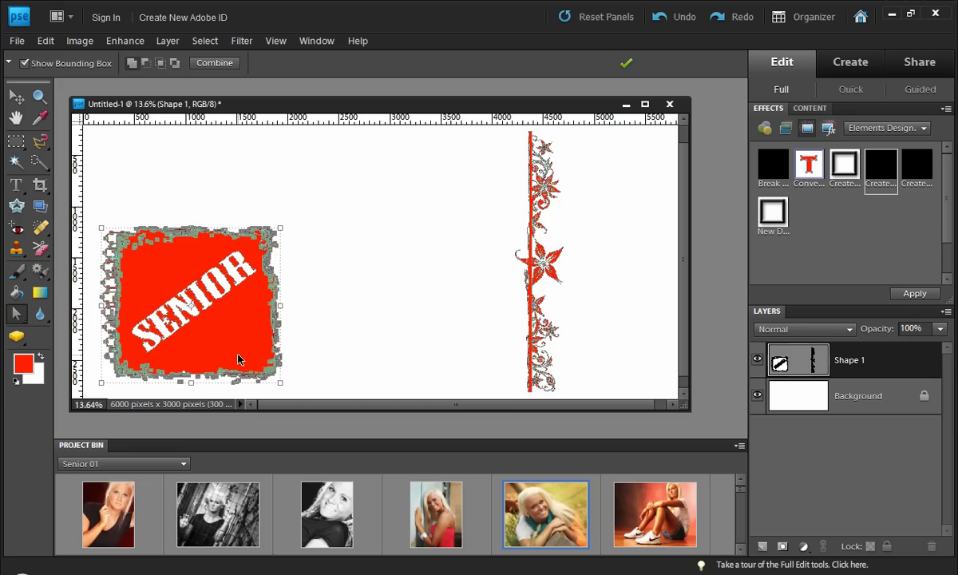
pyautogui.click(304, 337)
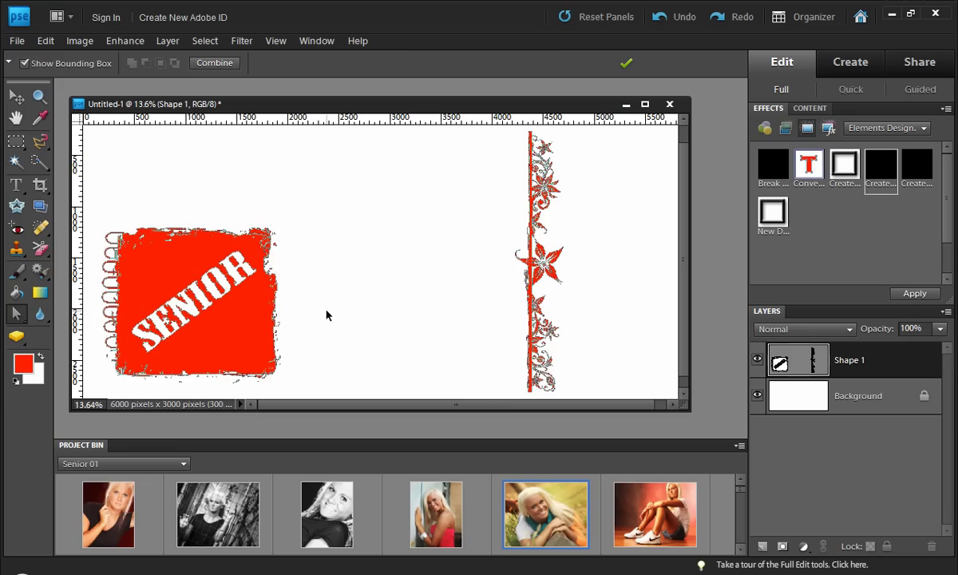
pyautogui.click(225, 297)
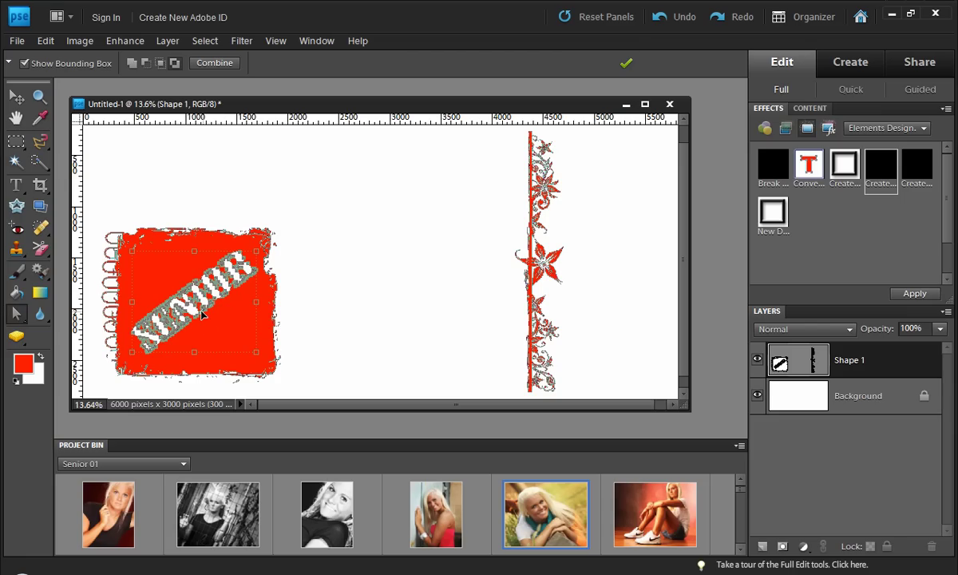
# Step: Move the SENIOR shape across the canvas, over the floral border, and onto the red frame
pyautogui.moveTo(199, 316); pyautogui.dragTo(532, 291)
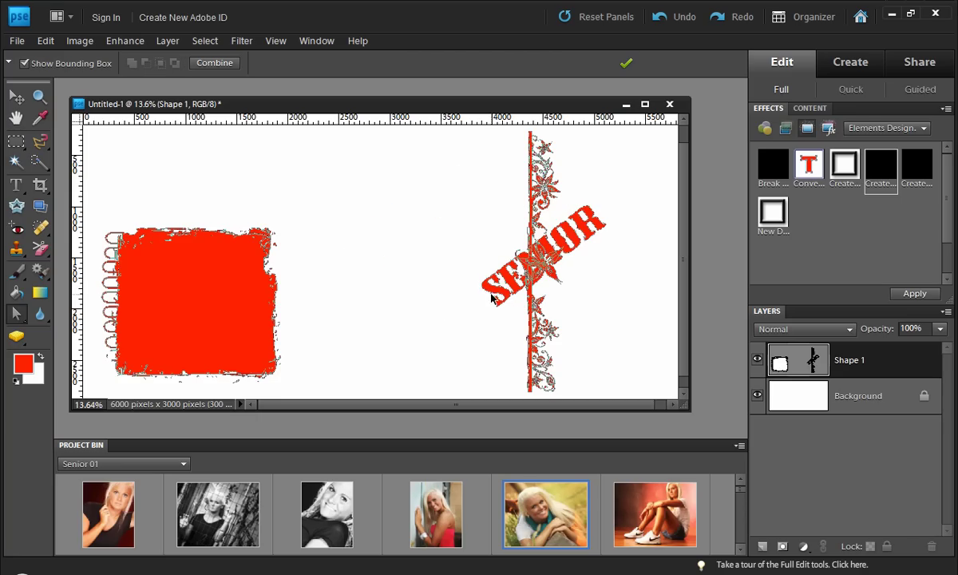
pyautogui.moveTo(462, 274); pyautogui.dragTo(486, 319)
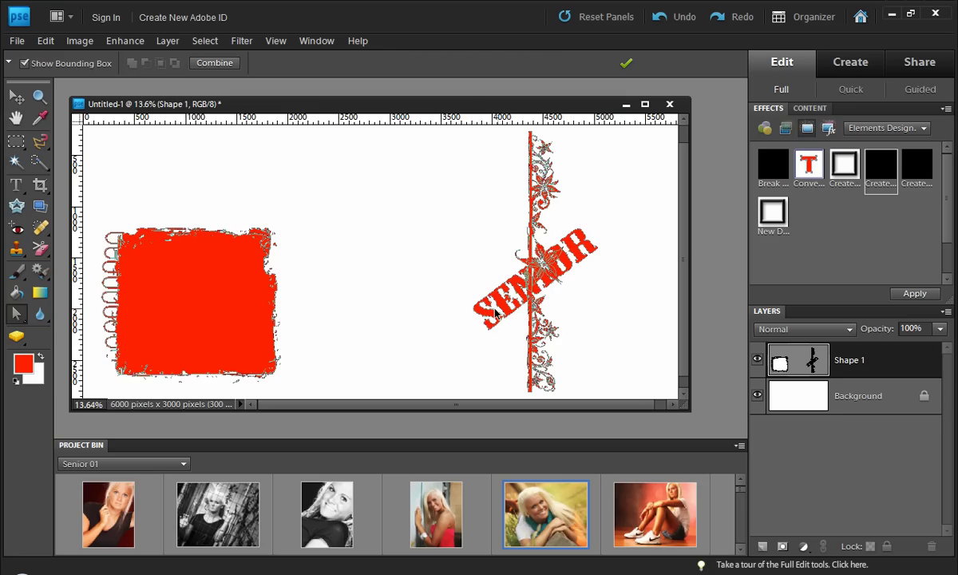
pyautogui.moveTo(489, 320); pyautogui.dragTo(282, 312)
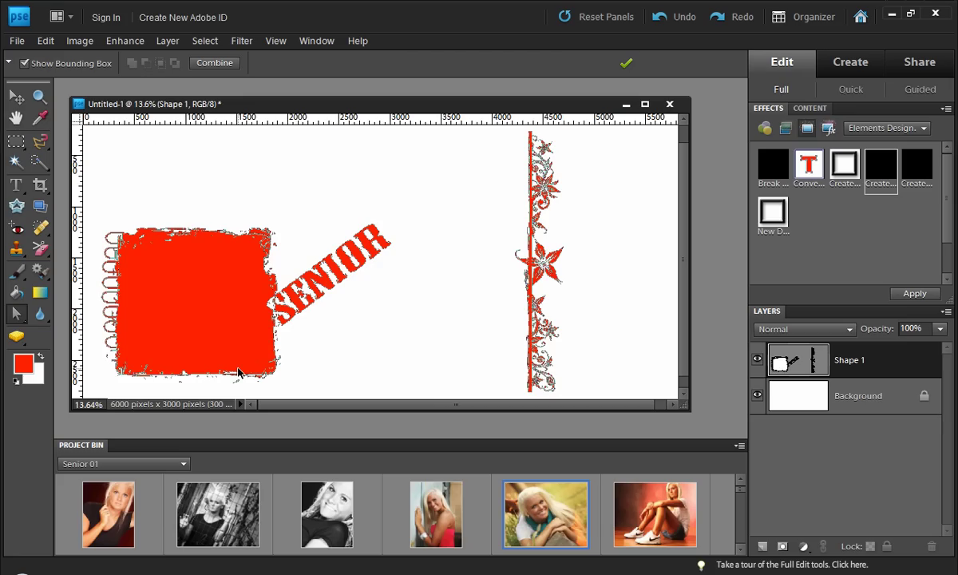
pyautogui.click(367, 263)
pyautogui.moveTo(366, 263); pyautogui.dragTo(230, 288)
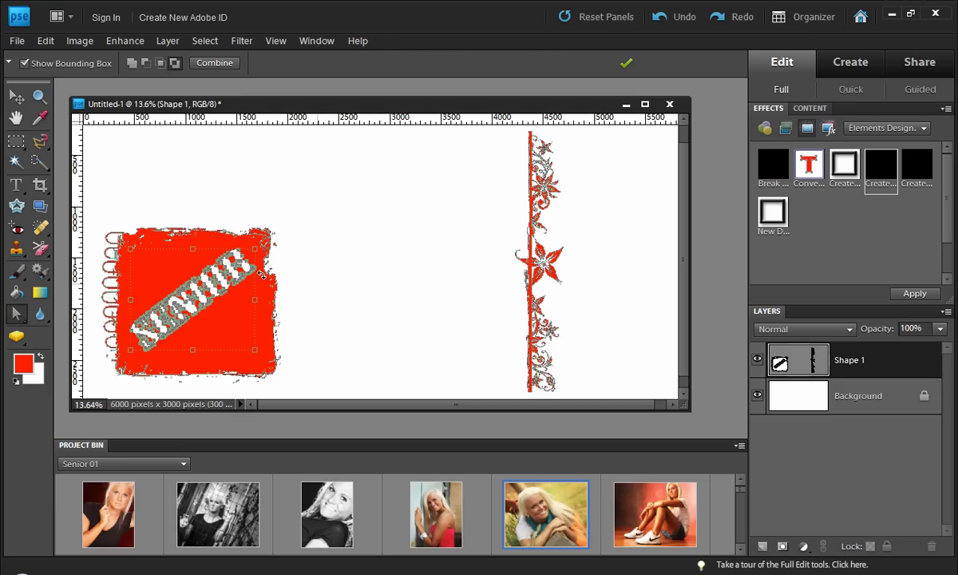
# Step: Pull SENIOR back off the frame and centre it between the grunge square and floral border
pyautogui.click(225, 263)
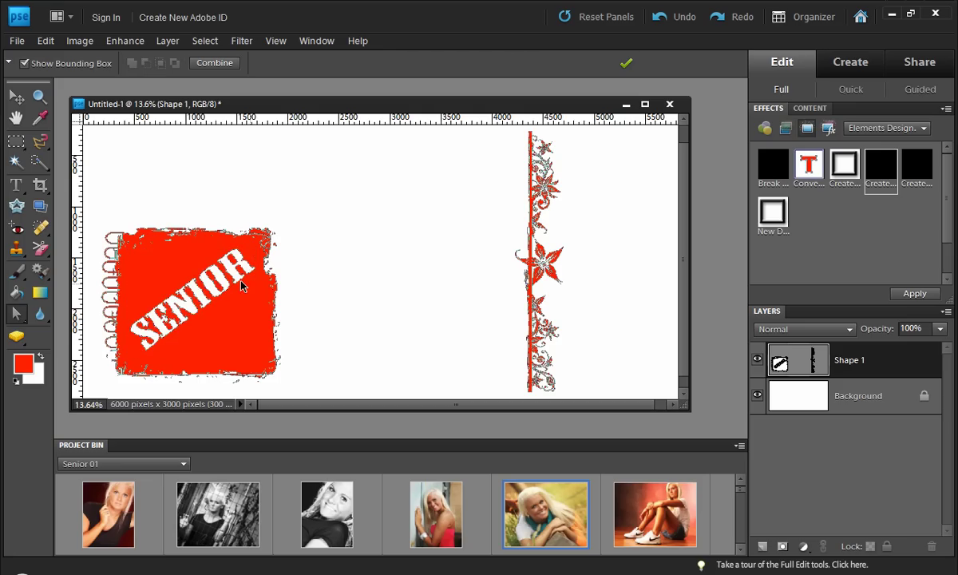
pyautogui.moveTo(237, 283); pyautogui.dragTo(443, 231)
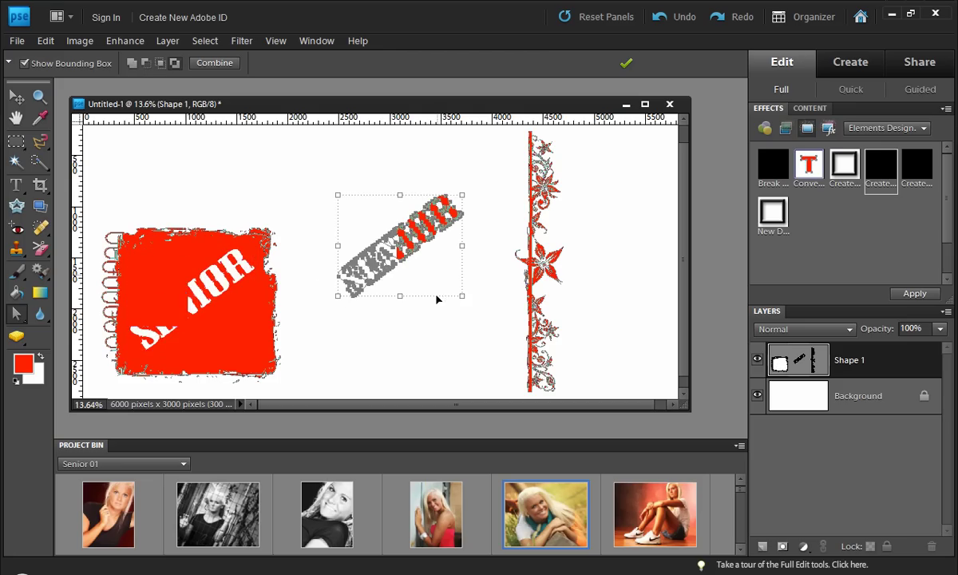
pyautogui.click(417, 327)
pyautogui.scroll(-1, 327, 230)
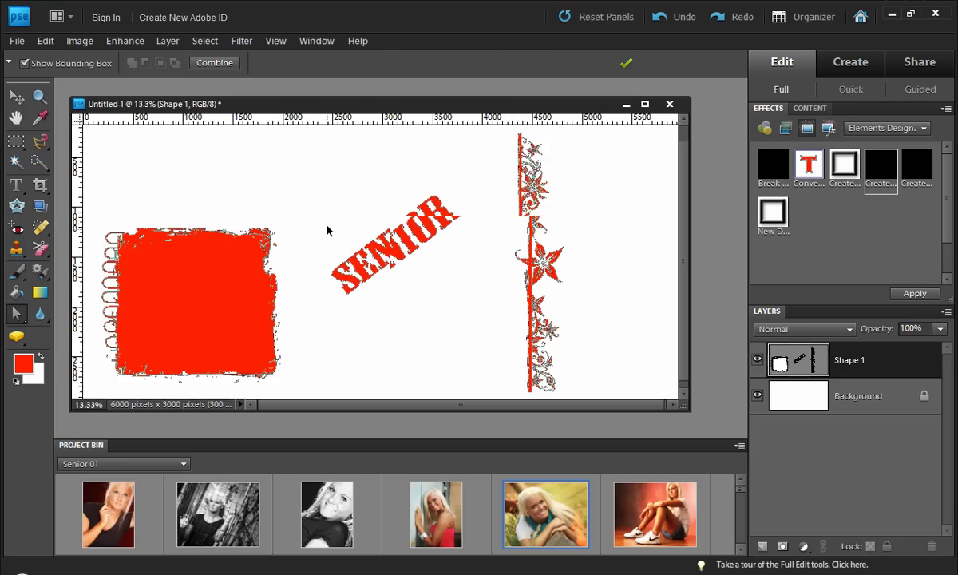
pyautogui.scroll(-2, 328, 230)
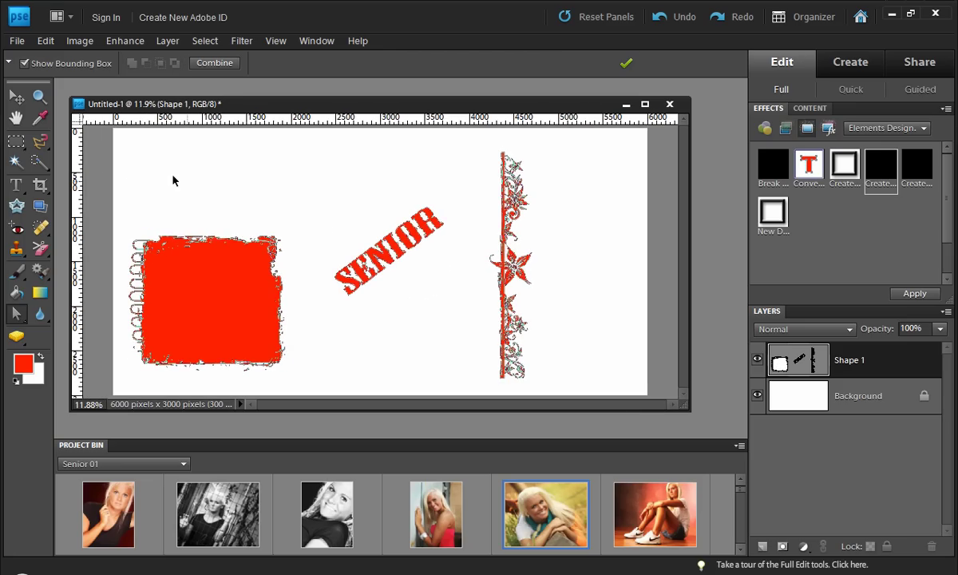
pyautogui.moveTo(363, 275)
pyautogui.mouseDown()
pyautogui.moveTo(188, 294)
pyautogui.moveTo(199, 326)
pyautogui.moveTo(190, 327)
pyautogui.moveTo(239, 329)
pyautogui.moveTo(318, 277)
pyautogui.moveTo(356, 266)
pyautogui.mouseUp()
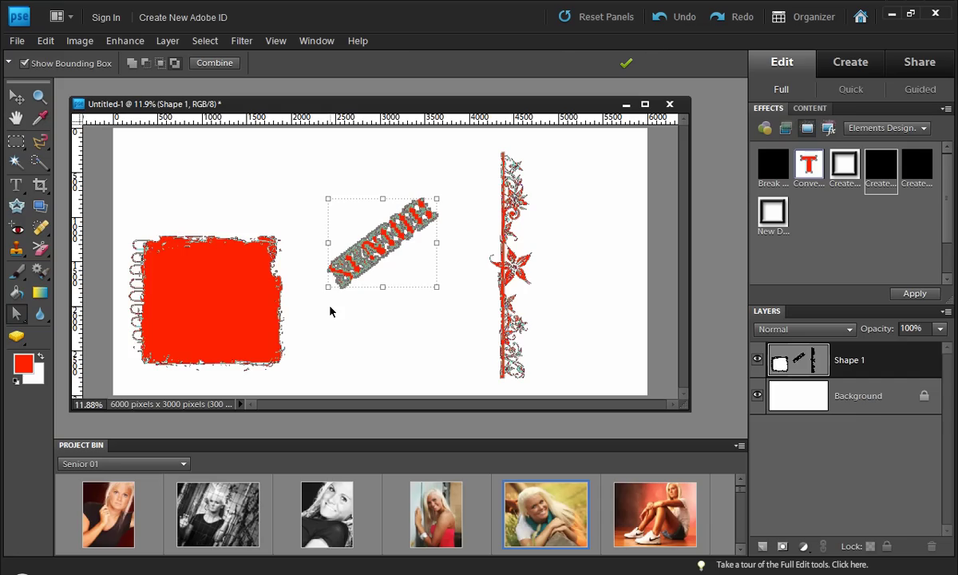
# Step: Fill the Background layer with dark red #470909 as the foreground colour
pyautogui.click(811, 403)
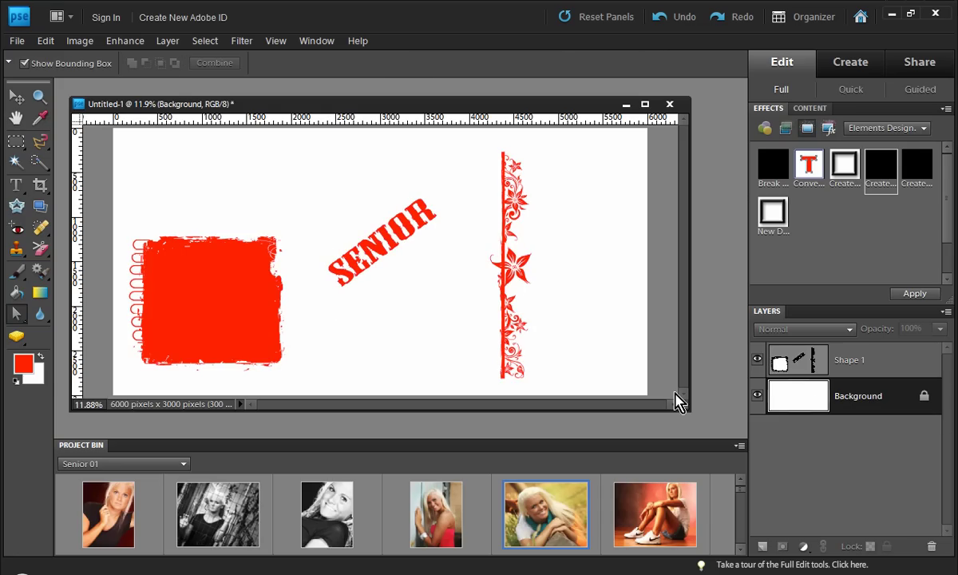
pyautogui.click(24, 364)
pyautogui.click(469, 300)
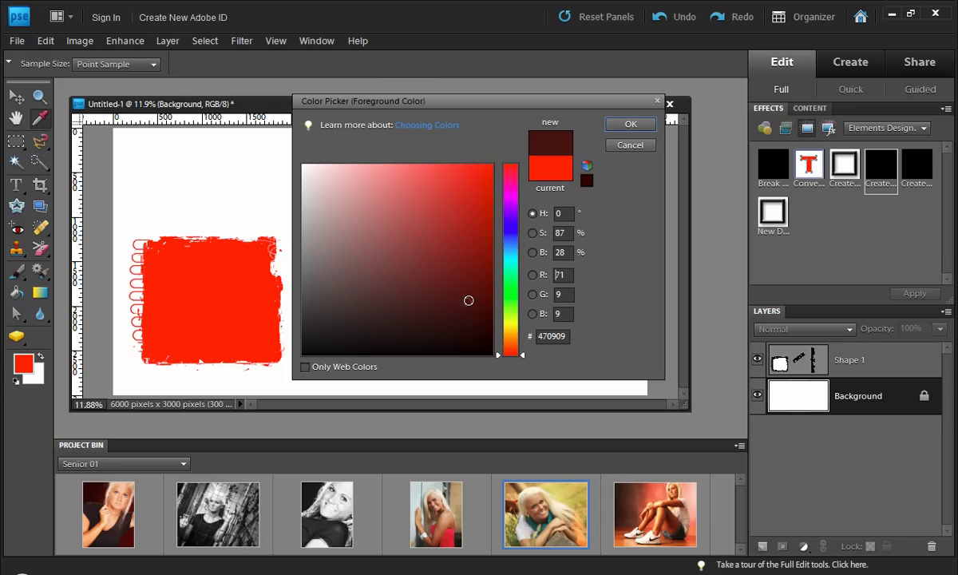
pyautogui.click(624, 126)
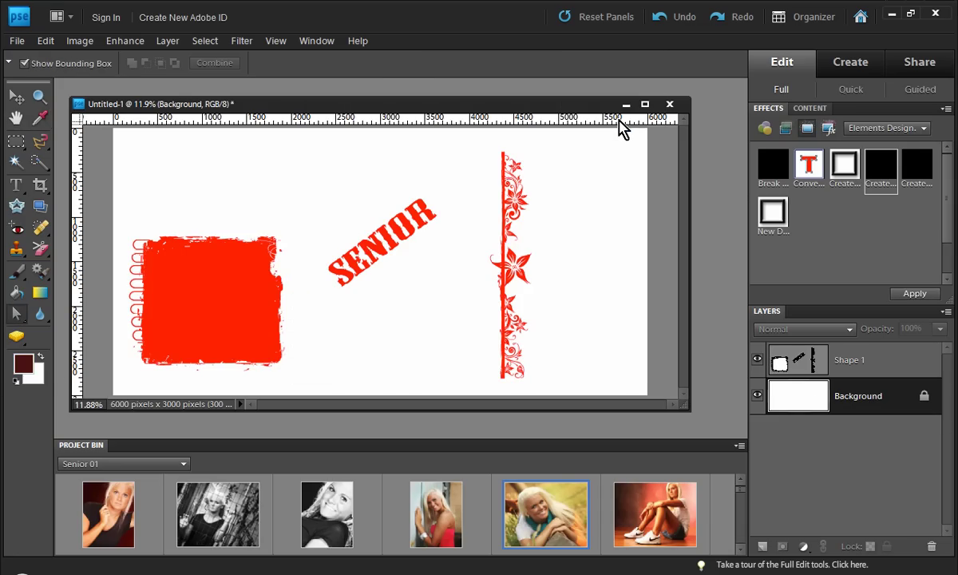
pyautogui.hotkey('alt', 'BackSpace')
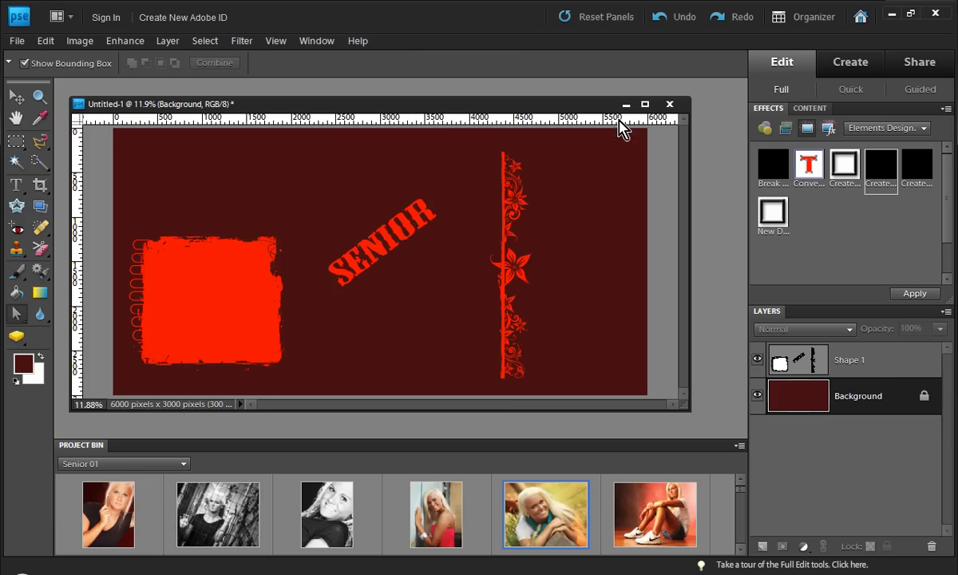
# Step: Dismiss the could-not-select-shape errors and make the Shape 1 layer active
pyautogui.click(455, 292)
pyautogui.click(476, 233)
pyautogui.click(388, 254)
pyautogui.click(475, 237)
pyautogui.click(746, 352)
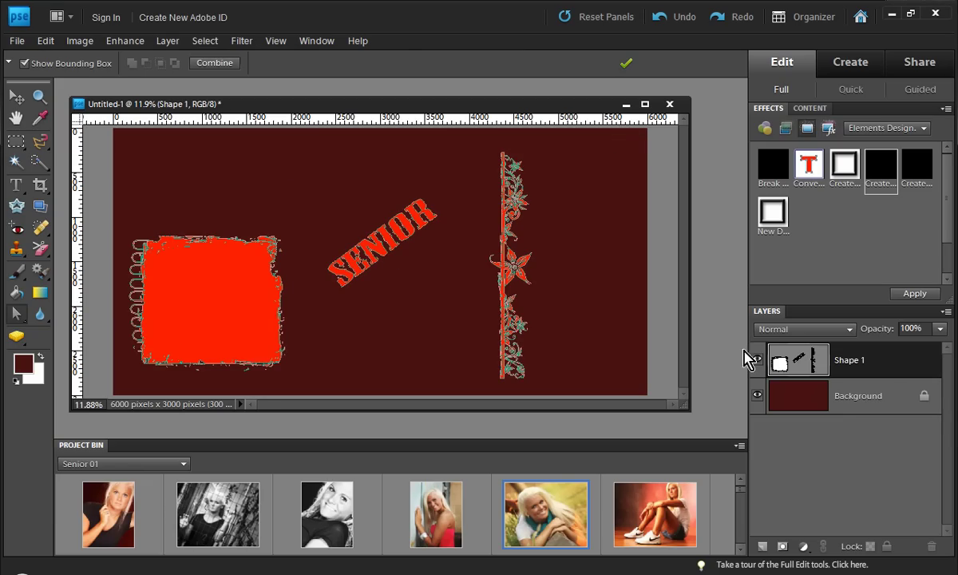
pyautogui.moveTo(376, 261); pyautogui.dragTo(203, 316)
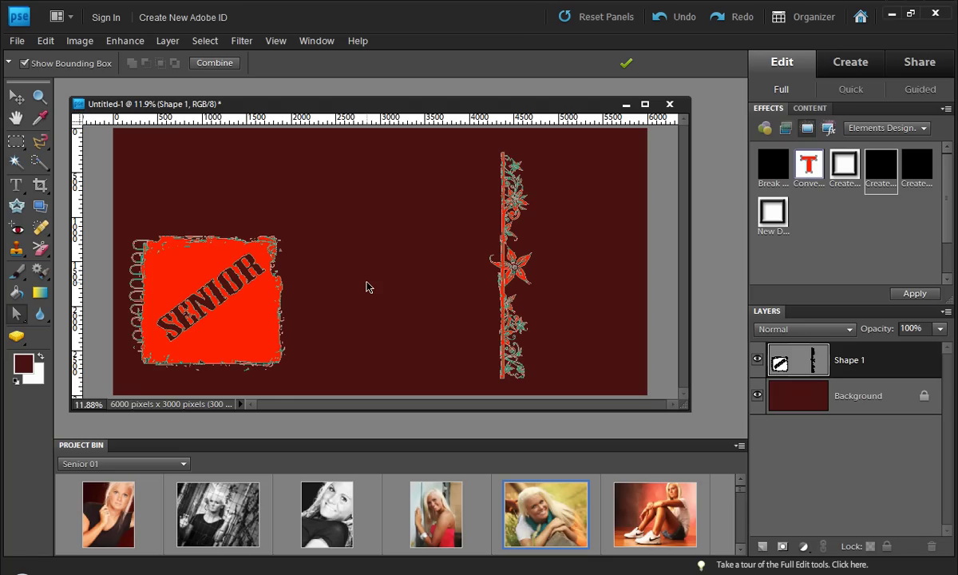
pyautogui.click(211, 287)
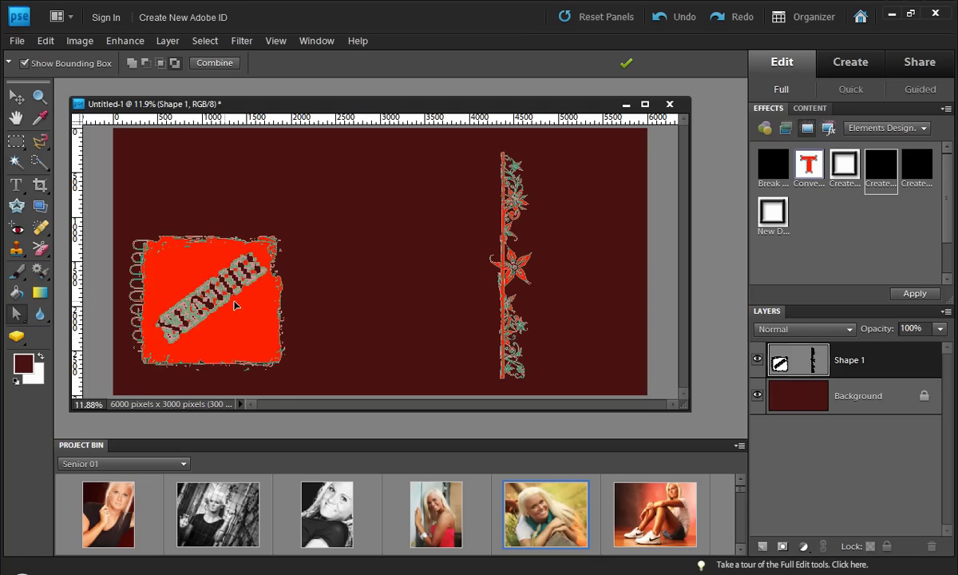
pyautogui.moveTo(235, 305); pyautogui.dragTo(369, 273)
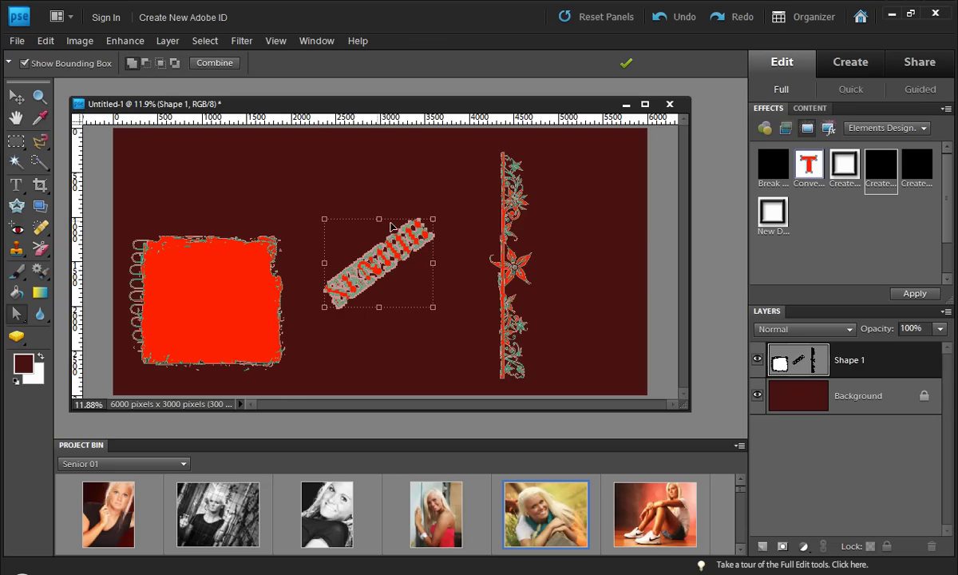
pyautogui.click(374, 205)
pyautogui.moveTo(392, 252); pyautogui.dragTo(223, 295)
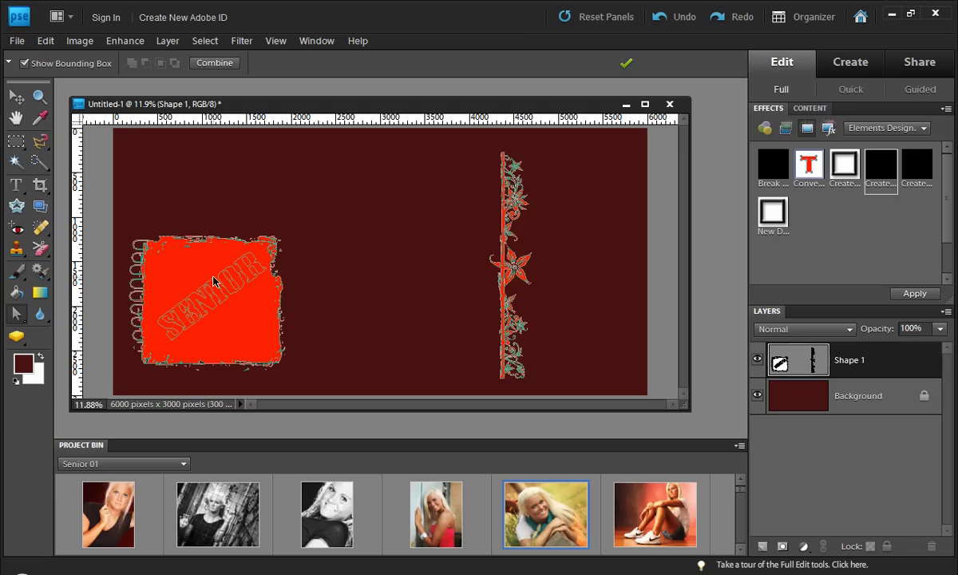
pyautogui.click(230, 295)
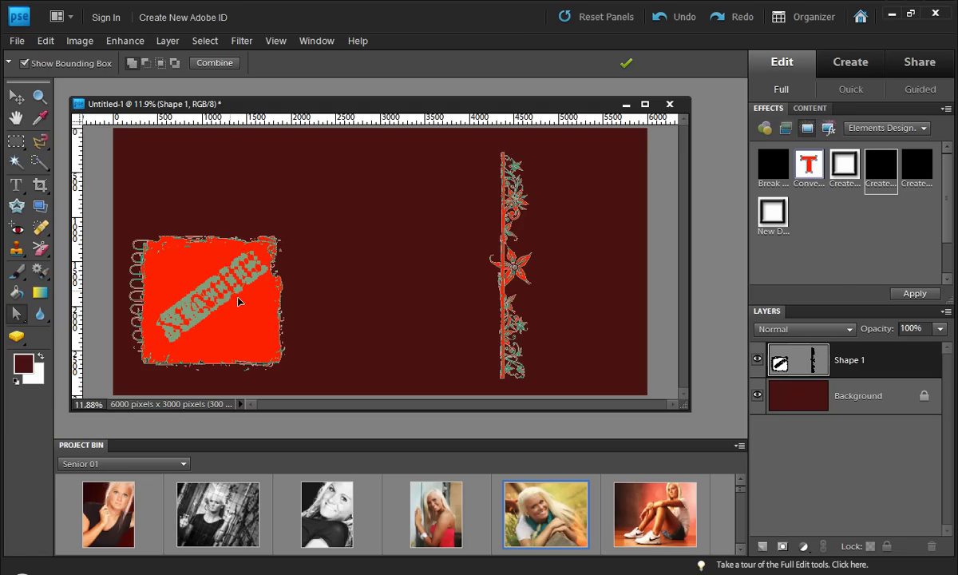
pyautogui.moveTo(230, 295); pyautogui.dragTo(396, 279)
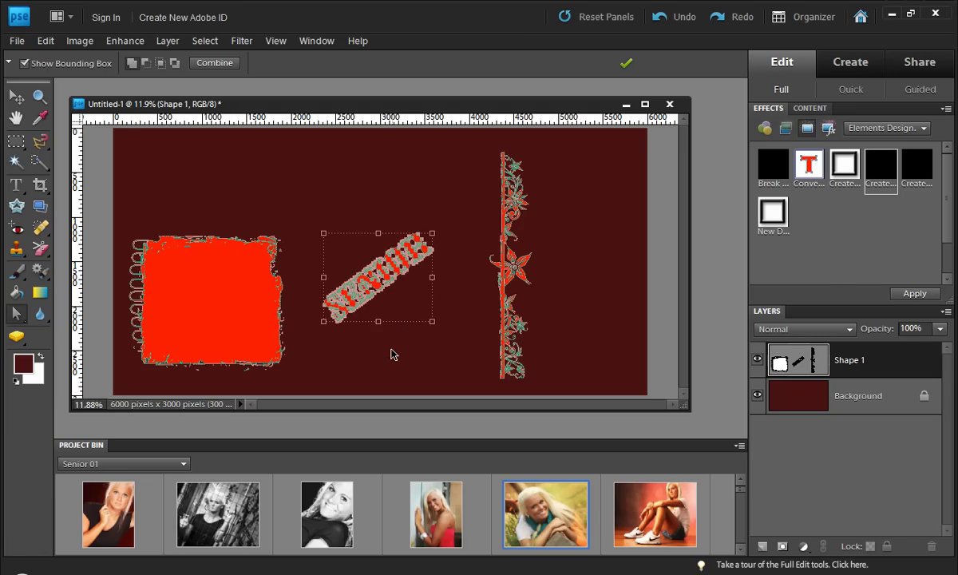
pyautogui.click(391, 354)
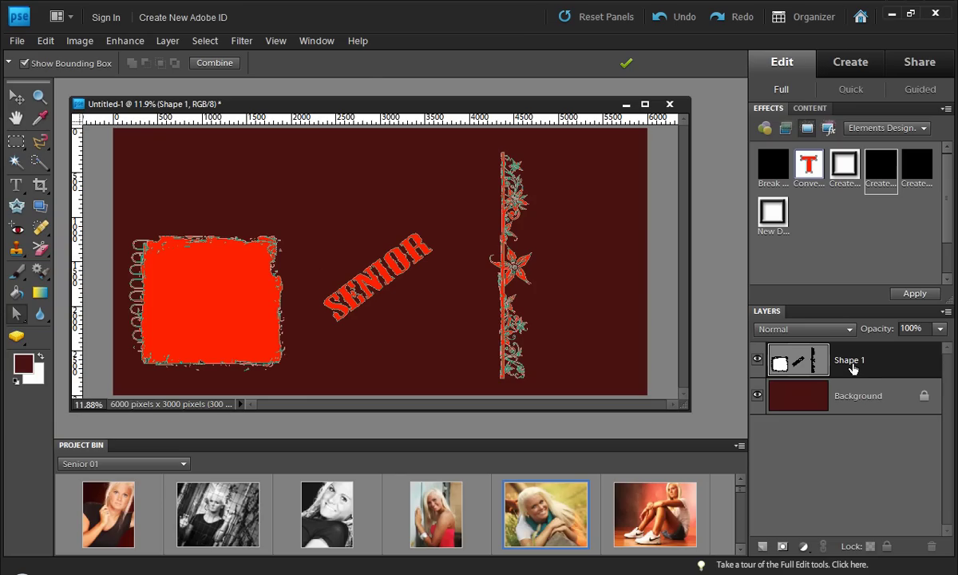
# Step: Switch to the Shape Selection Tool for individual shapes after clicking through SENIOR, border and frame
pyautogui.click(389, 278)
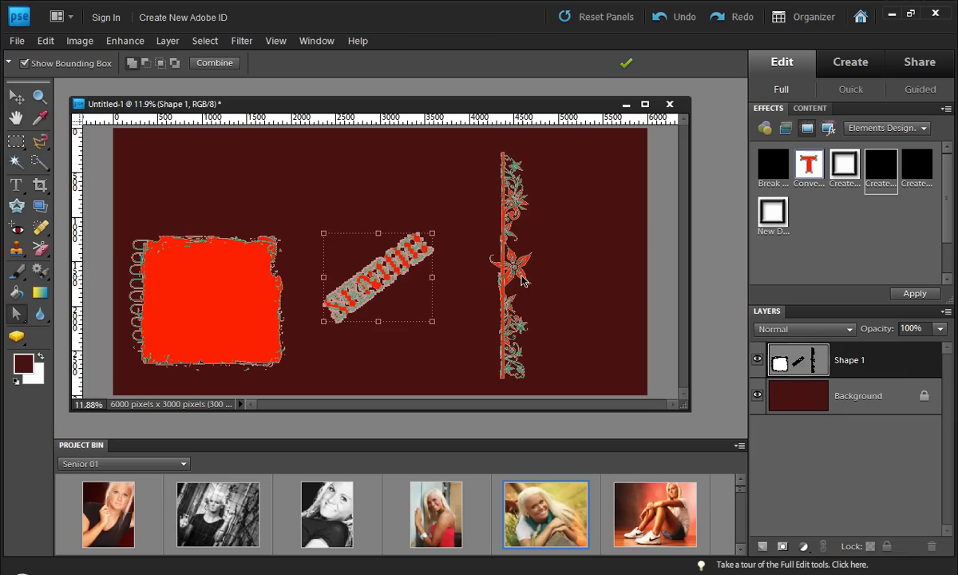
pyautogui.click(488, 261)
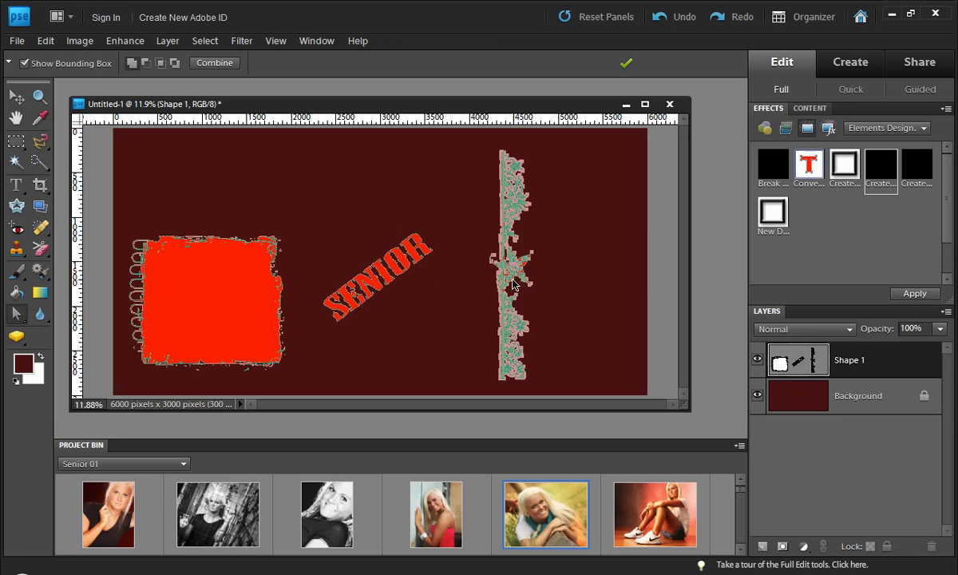
pyautogui.click(372, 271)
pyautogui.click(281, 308)
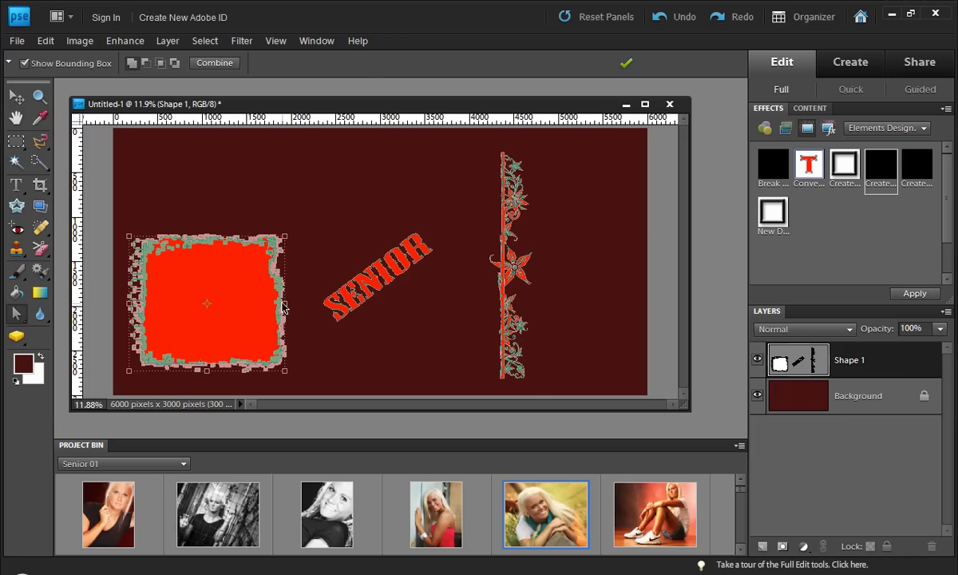
pyautogui.click(16, 314)
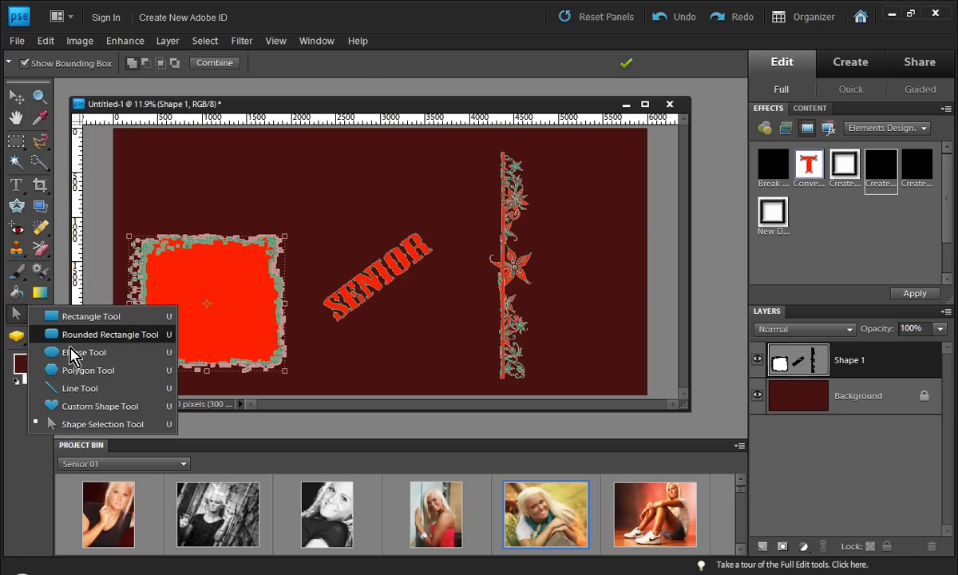
pyautogui.click(102, 423)
# Step: Select SENIOR and drag it onto the red grunge frame to cut it out diagonally
pyautogui.click(327, 224)
pyautogui.click(337, 306)
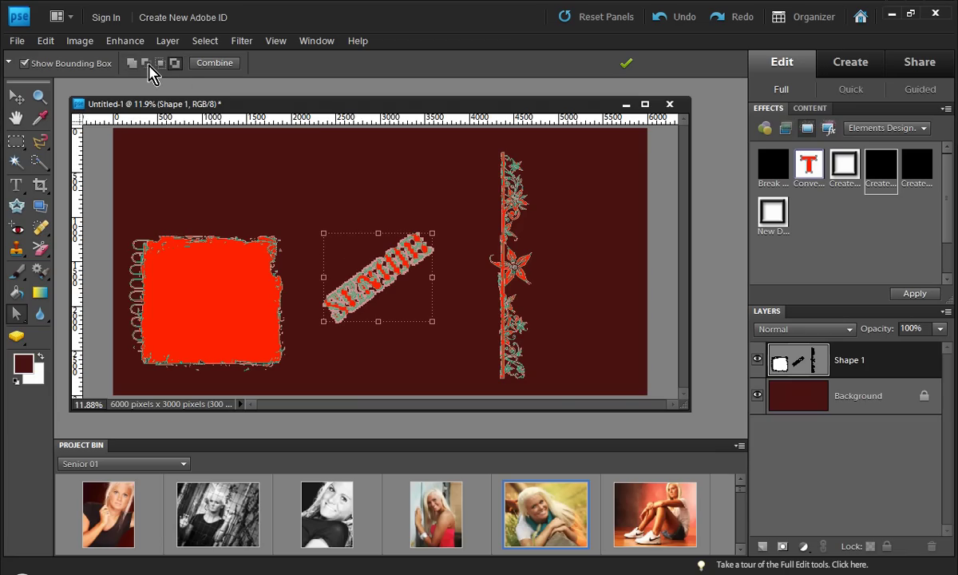
pyautogui.moveTo(372, 295); pyautogui.dragTo(208, 310)
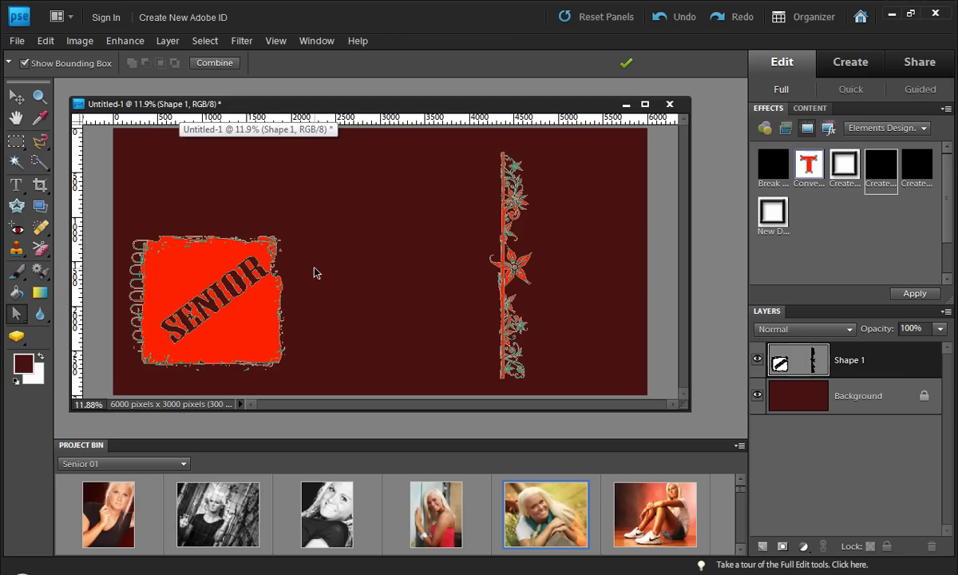